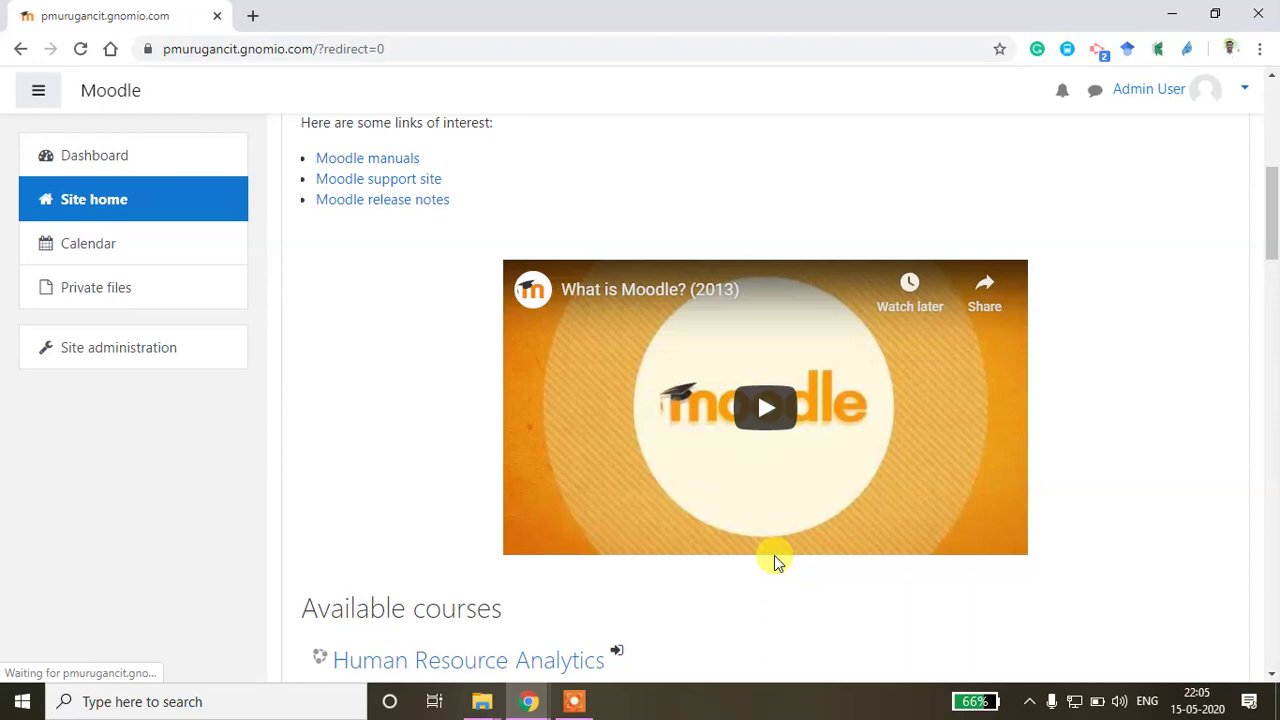
Open the Human Resource Analytics course and choose Turn editing on from its gear menu
{"action": "scroll", "coordinate": [415, 398], "scroll_direction": "up", "scroll_amount": 5}
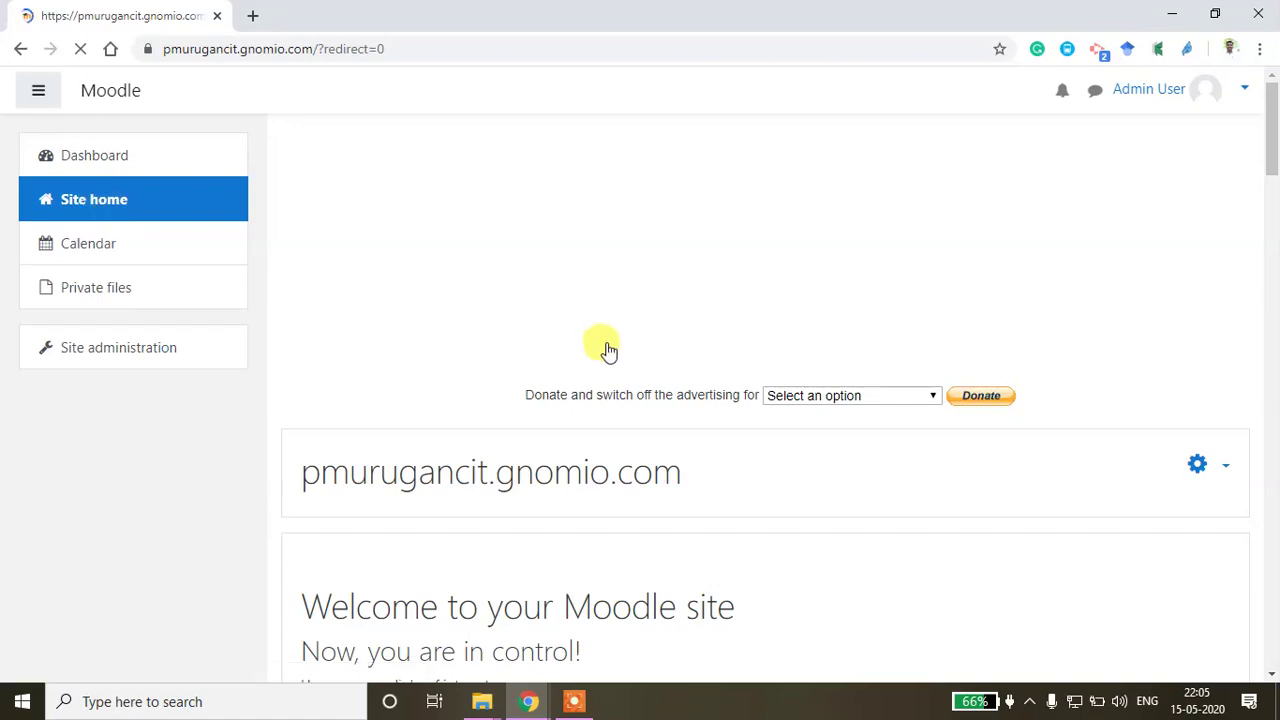
{"action": "scroll", "coordinate": [613, 338], "scroll_direction": "down", "scroll_amount": 10}
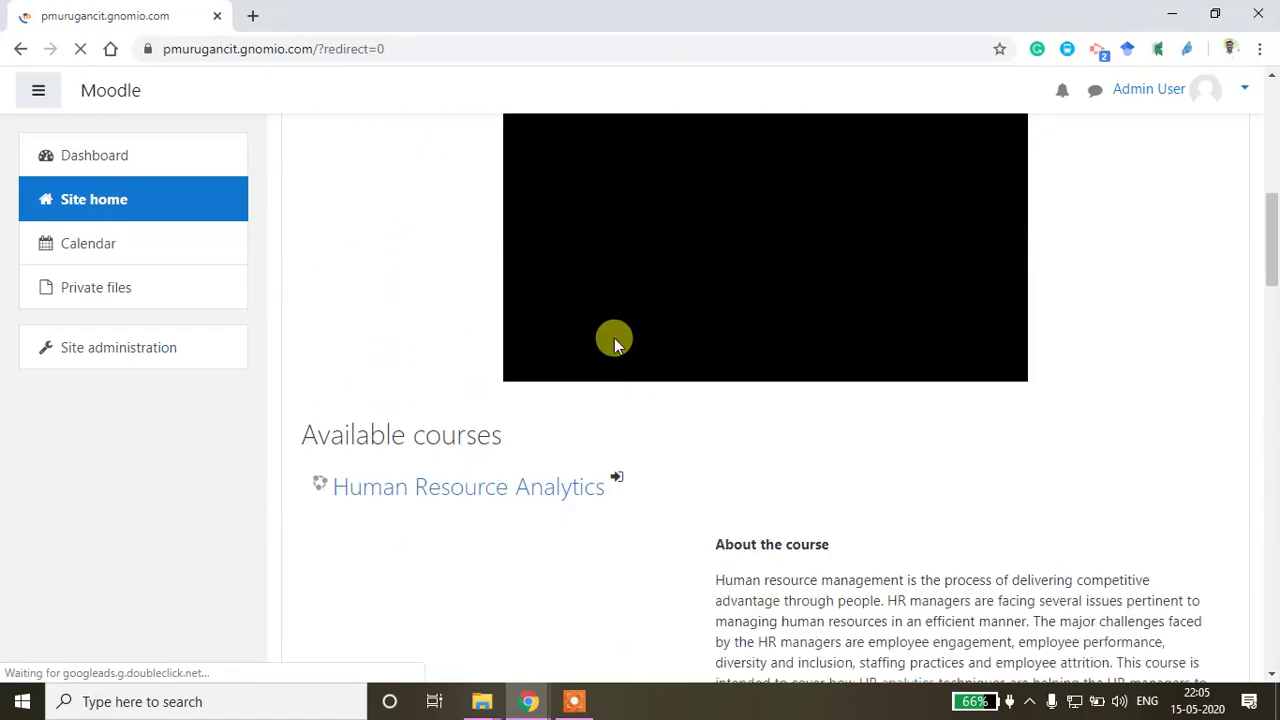
{"action": "scroll", "coordinate": [547, 245], "scroll_direction": "up", "scroll_amount": 3}
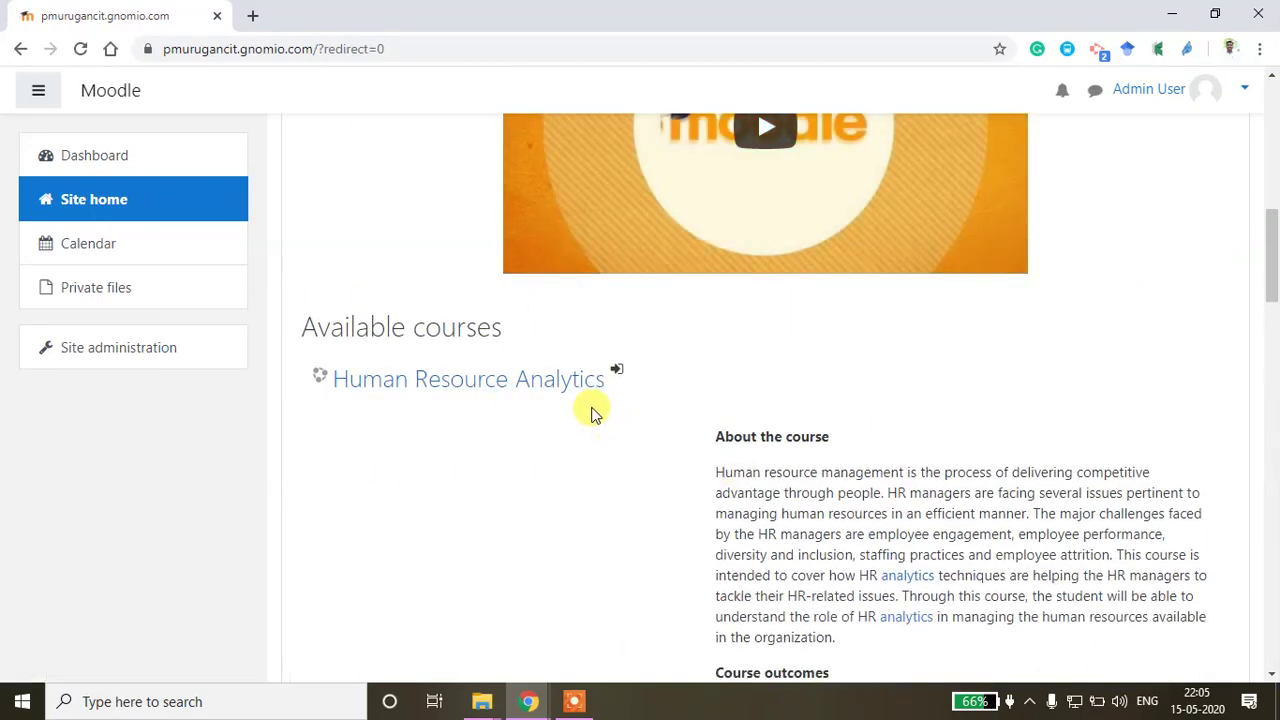
{"action": "left_click", "coordinate": [562, 386]}
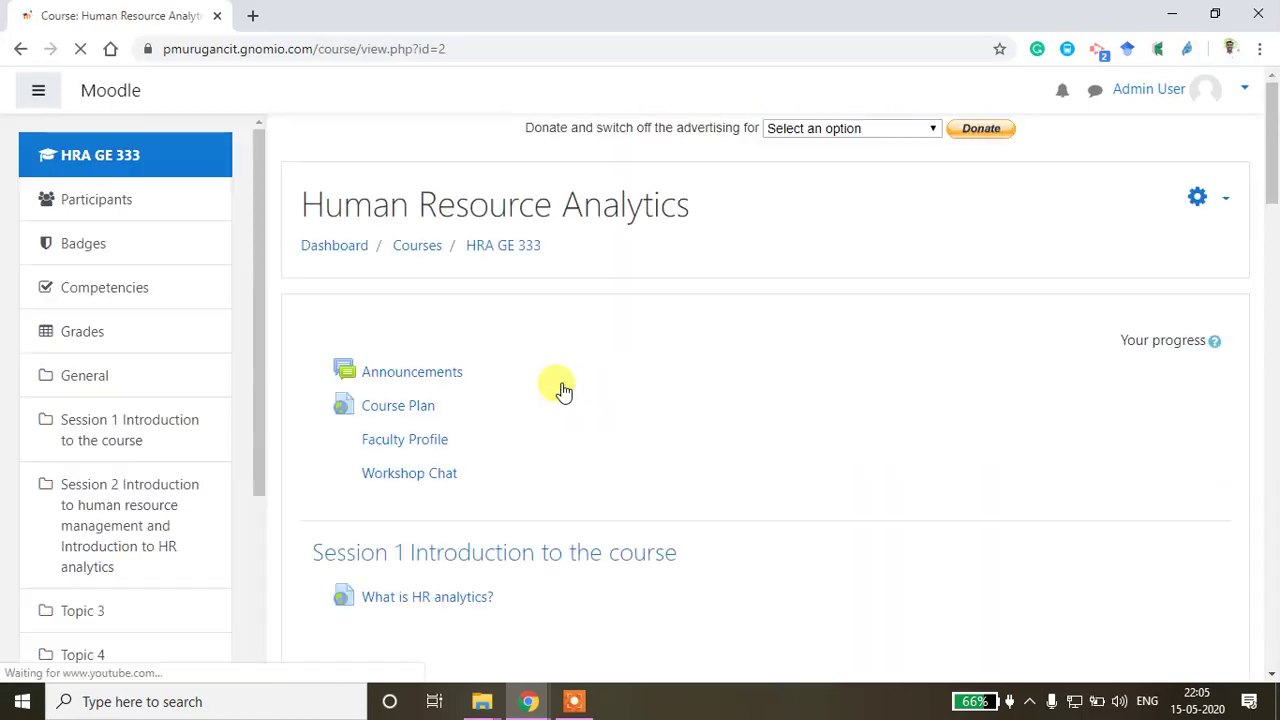
{"action": "scroll", "coordinate": [530, 398], "scroll_direction": "down", "scroll_amount": 5}
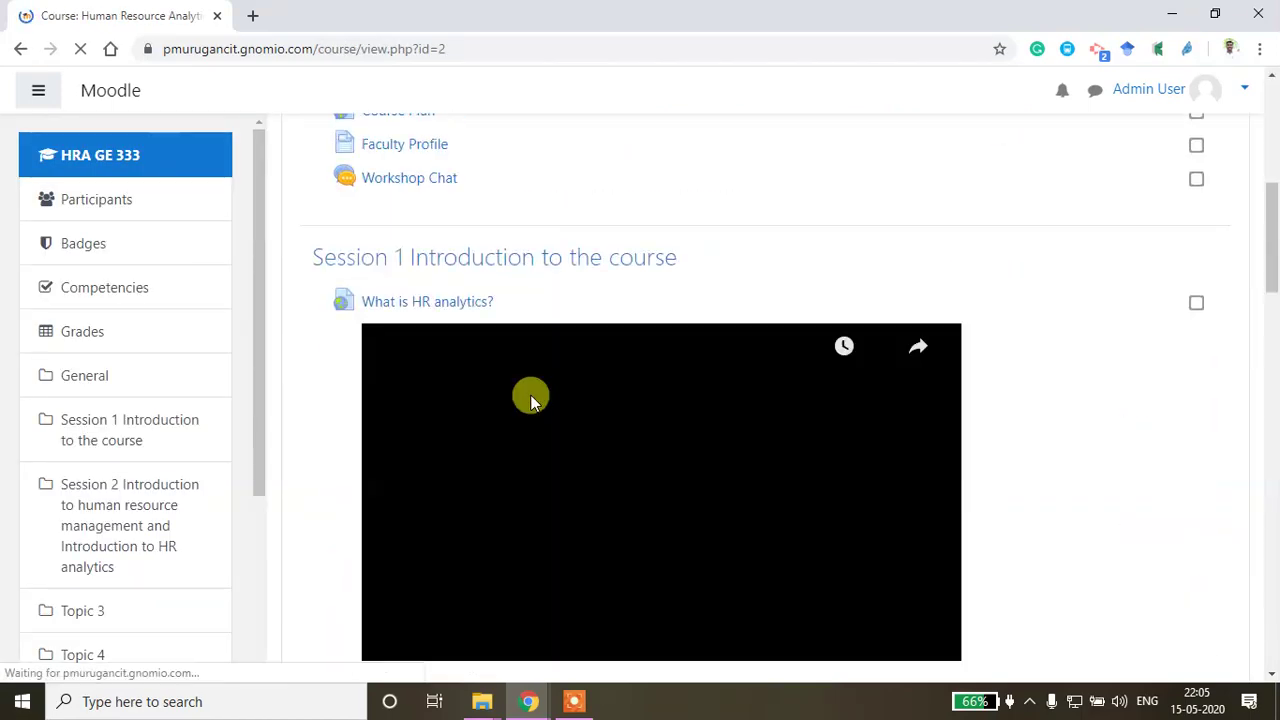
{"action": "scroll", "coordinate": [530, 398], "scroll_direction": "up", "scroll_amount": 4}
{"action": "scroll", "coordinate": [530, 398], "scroll_direction": "down", "scroll_amount": 1}
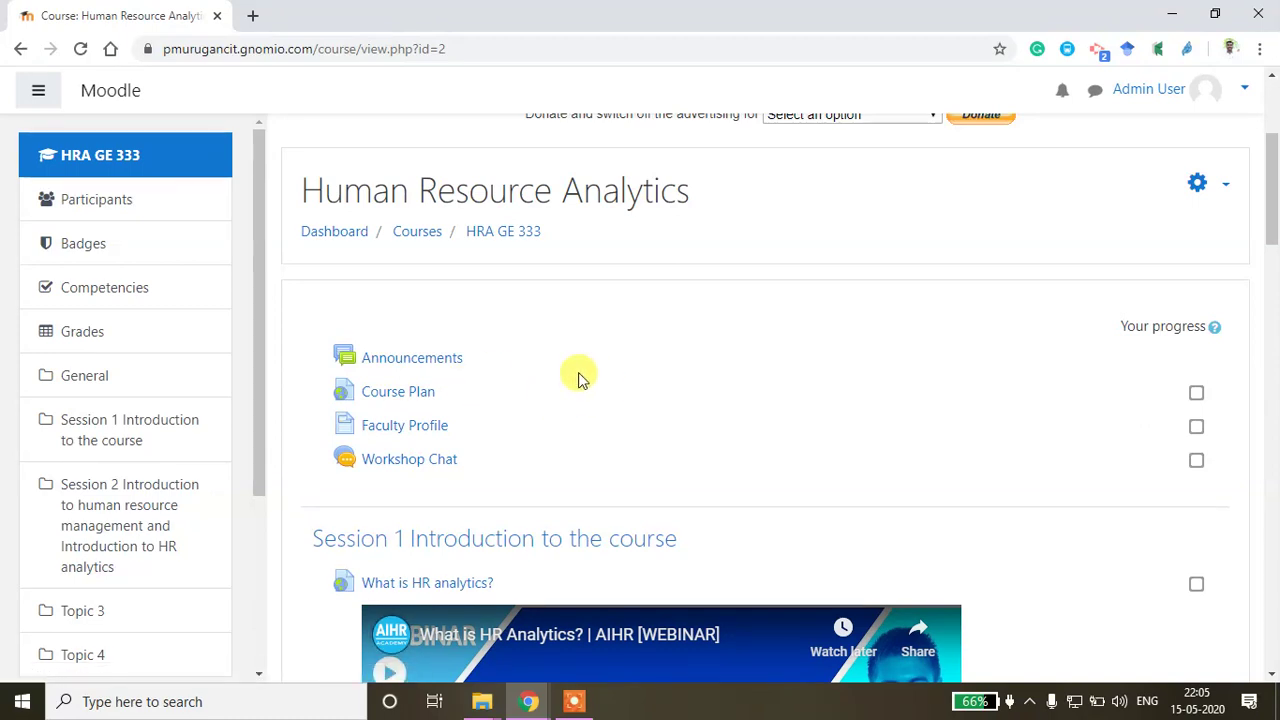
{"action": "left_click", "coordinate": [1218, 189]}
{"action": "left_click", "coordinate": [1136, 247]}
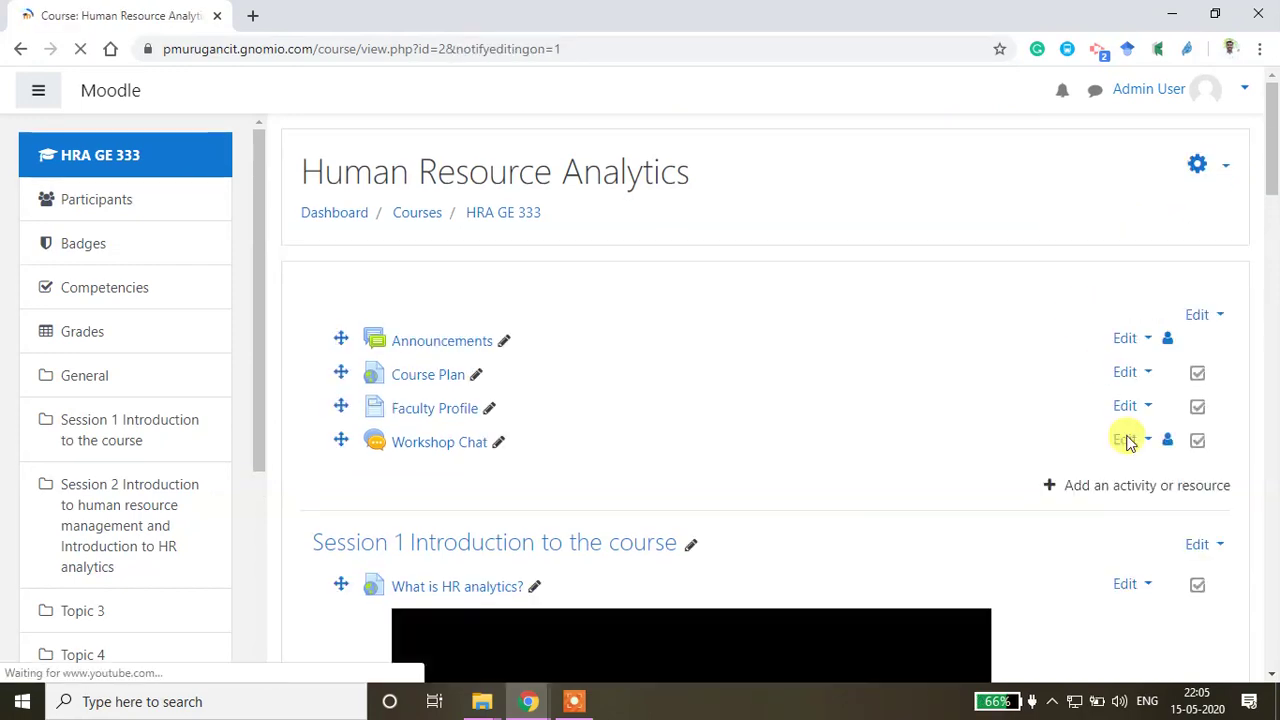
Add an Assignment activity to the General section from the activity chooser
{"action": "left_click", "coordinate": [1137, 488]}
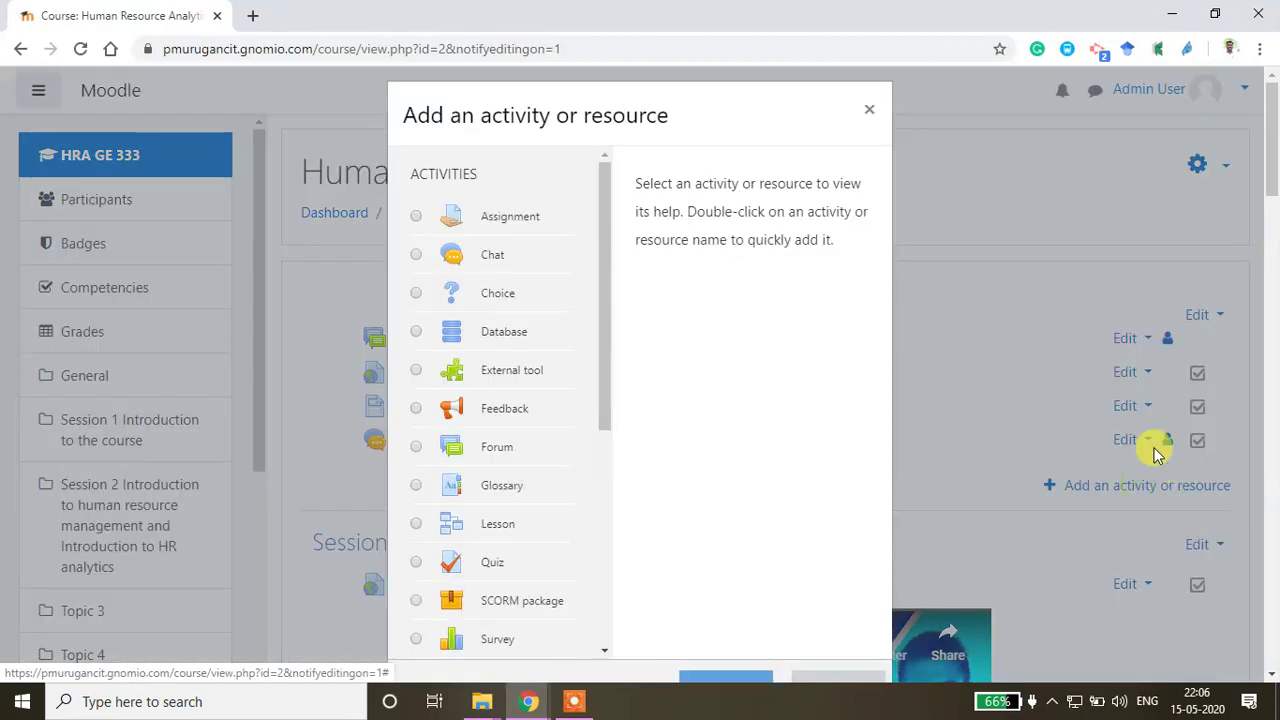
{"action": "left_click", "coordinate": [416, 218]}
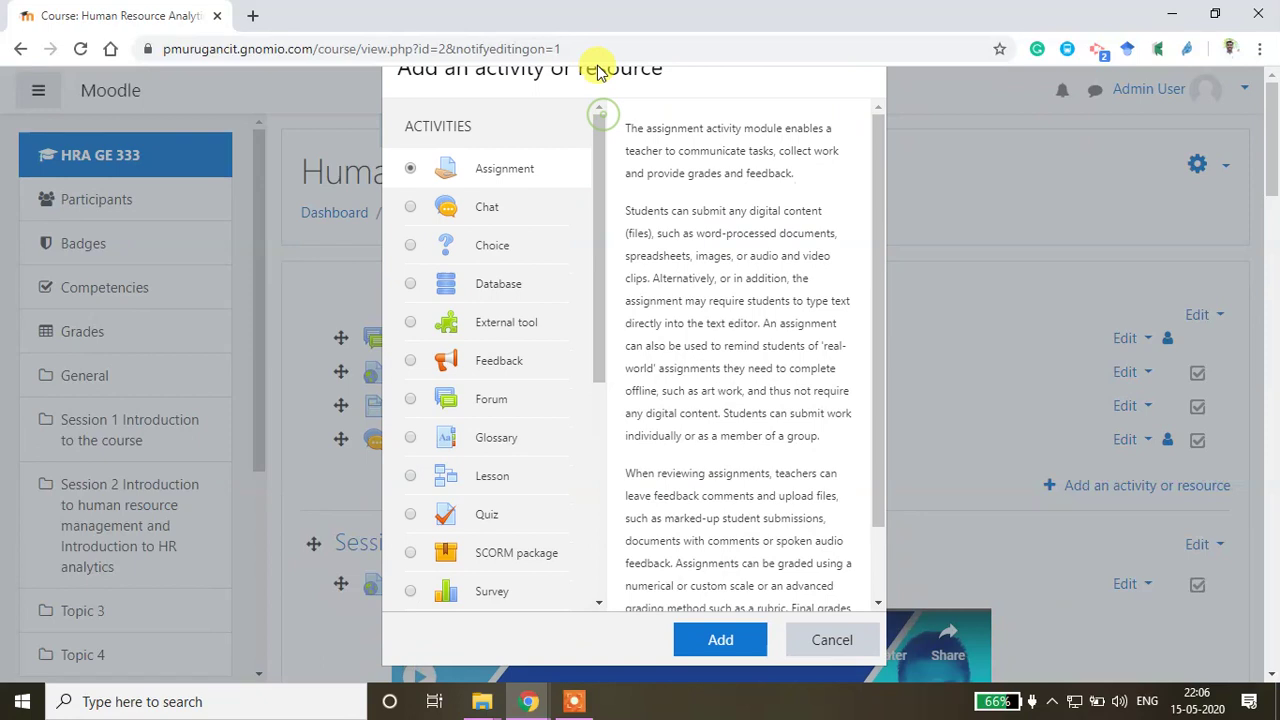
{"action": "left_click", "coordinate": [718, 638]}
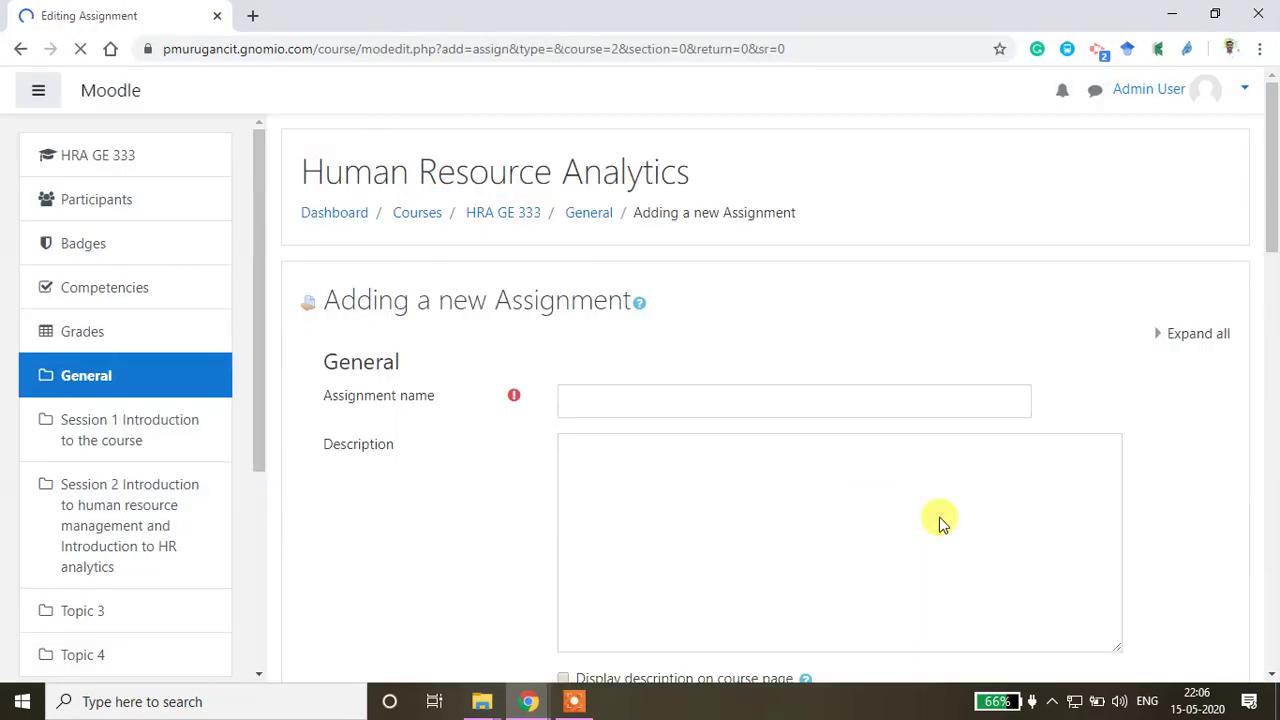
Name it 'Assignment 1' with description 'Explain the role of theory in testing the hypothesis.'
{"action": "left_click", "coordinate": [608, 399]}
{"action": "type", "text": "Assignmen"}
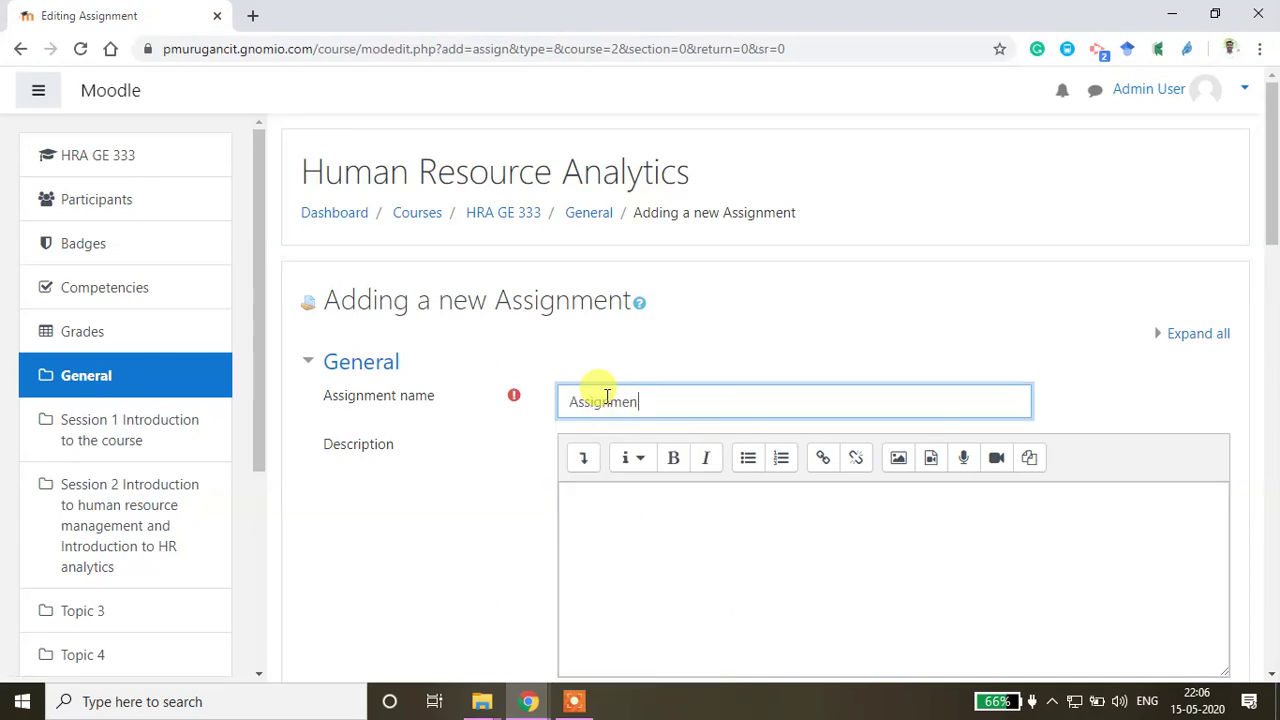
{"action": "type", "text": "t 1"}
{"action": "scroll", "coordinate": [677, 486], "scroll_direction": "down", "scroll_amount": 2}
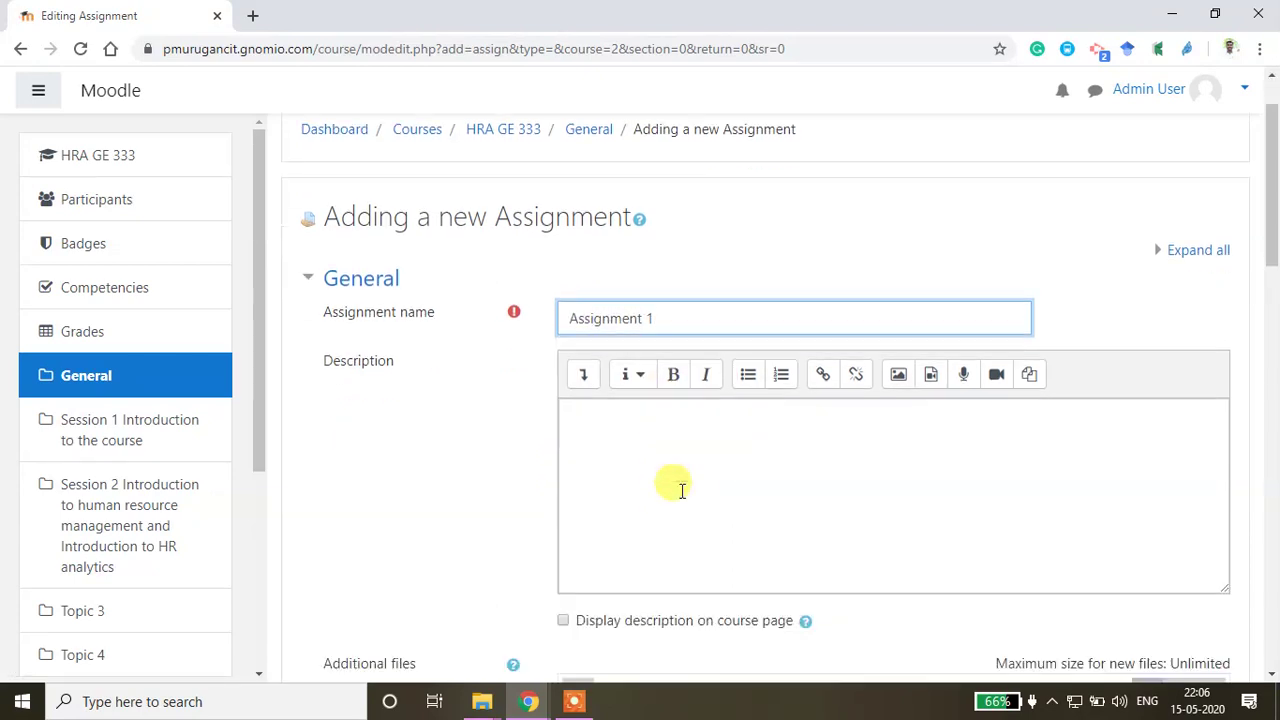
{"action": "left_click", "coordinate": [589, 317]}
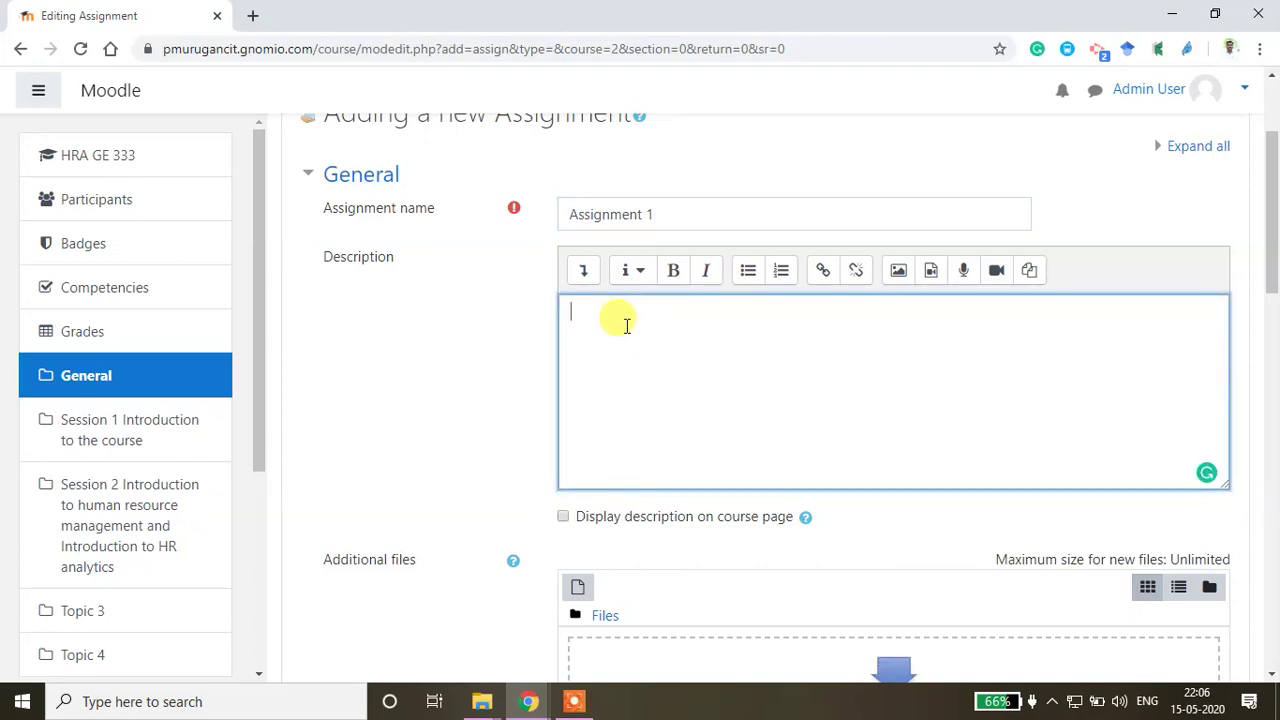
{"action": "scroll", "coordinate": [634, 329], "scroll_direction": "down", "scroll_amount": 4}
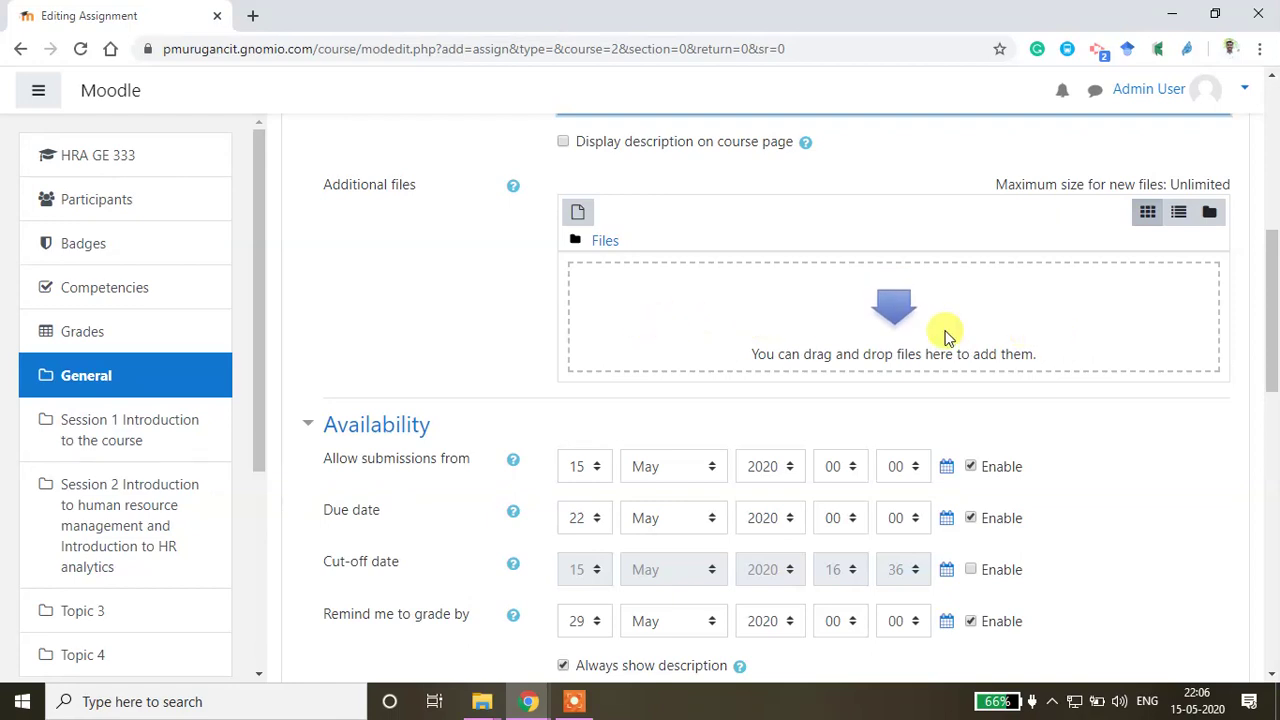
{"action": "scroll", "coordinate": [900, 340], "scroll_direction": "up", "scroll_amount": 4}
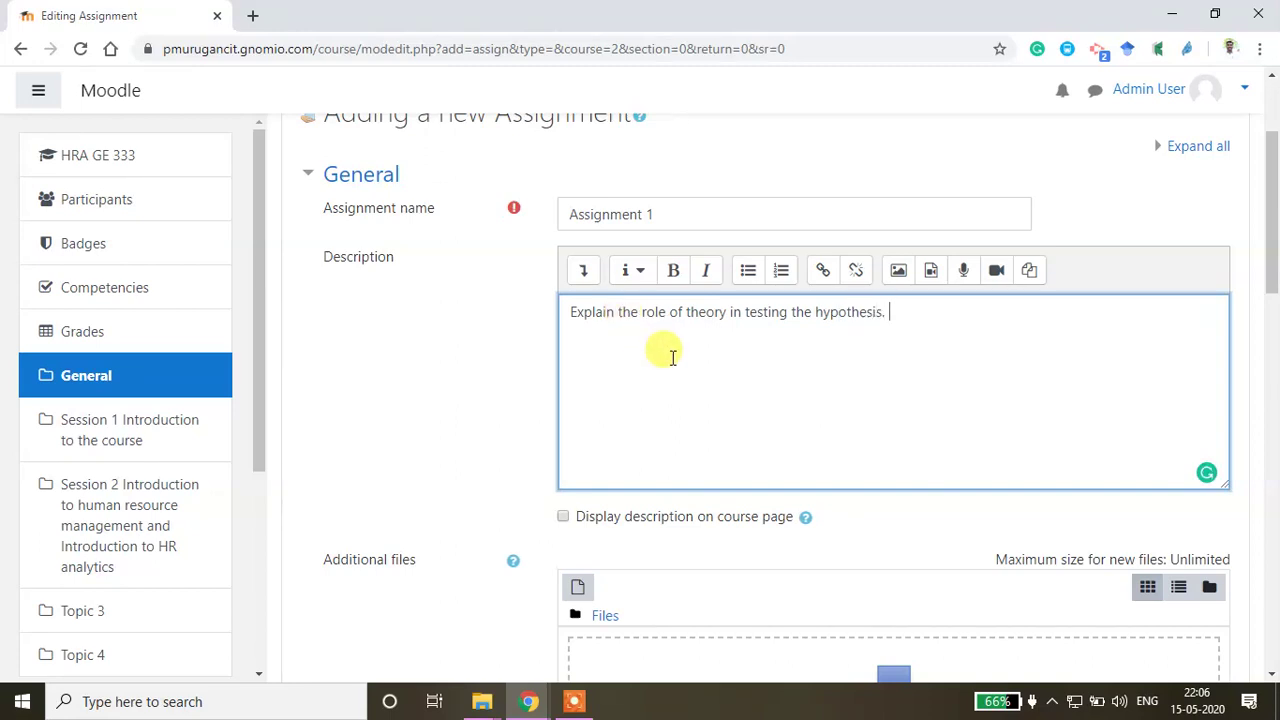
Tick Online text under Submission types alongside File submissions
{"action": "scroll", "coordinate": [672, 347], "scroll_direction": "down", "scroll_amount": 6}
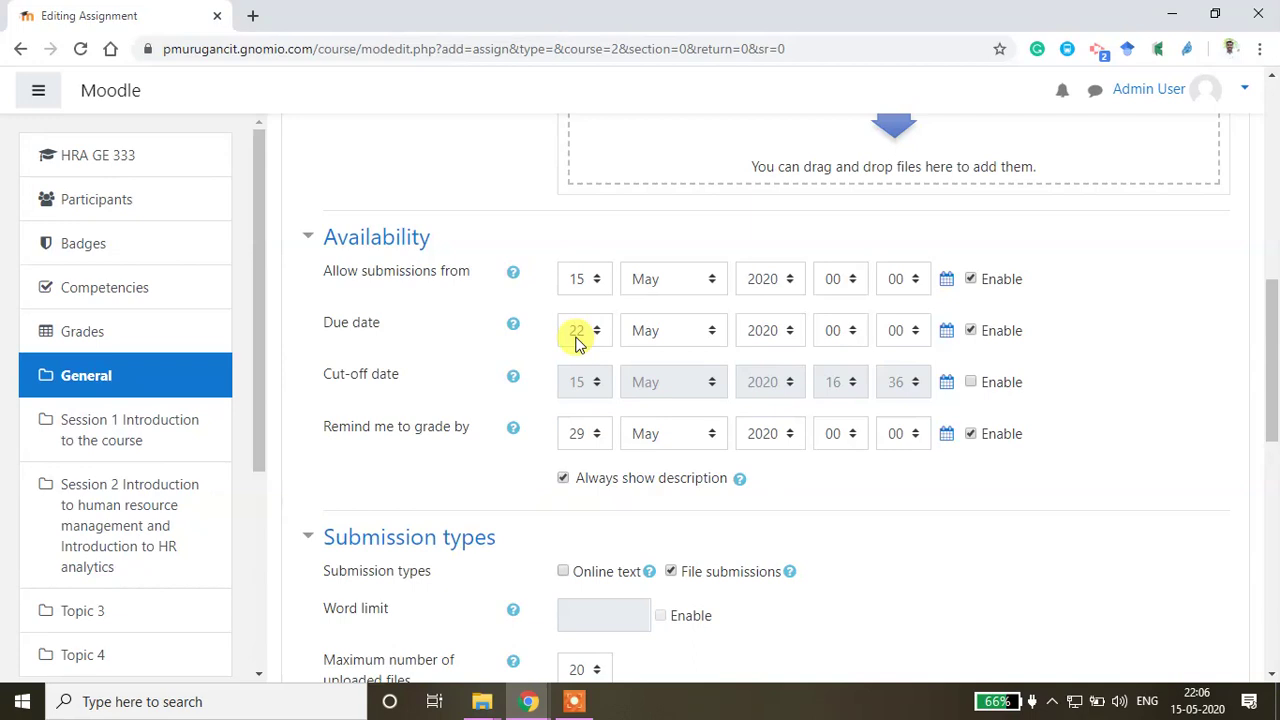
{"action": "scroll", "coordinate": [612, 320], "scroll_direction": "down", "scroll_amount": 2}
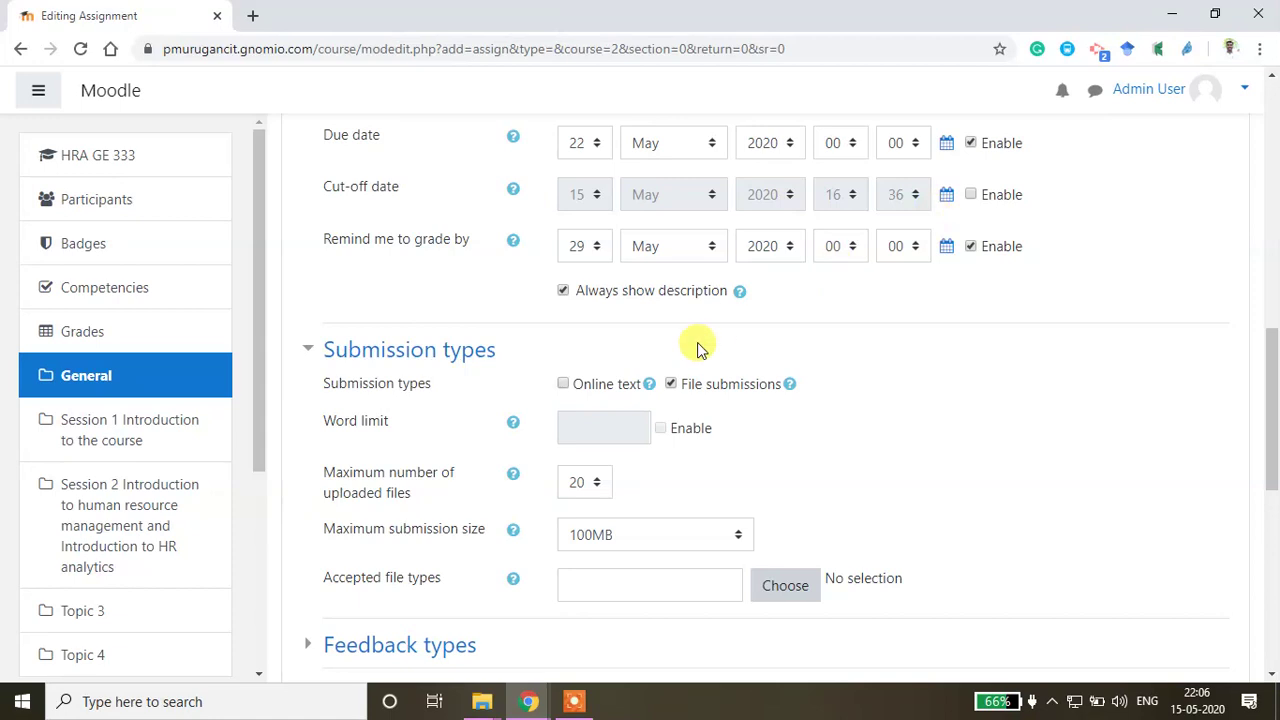
{"action": "scroll", "coordinate": [698, 348], "scroll_direction": "down", "scroll_amount": 2}
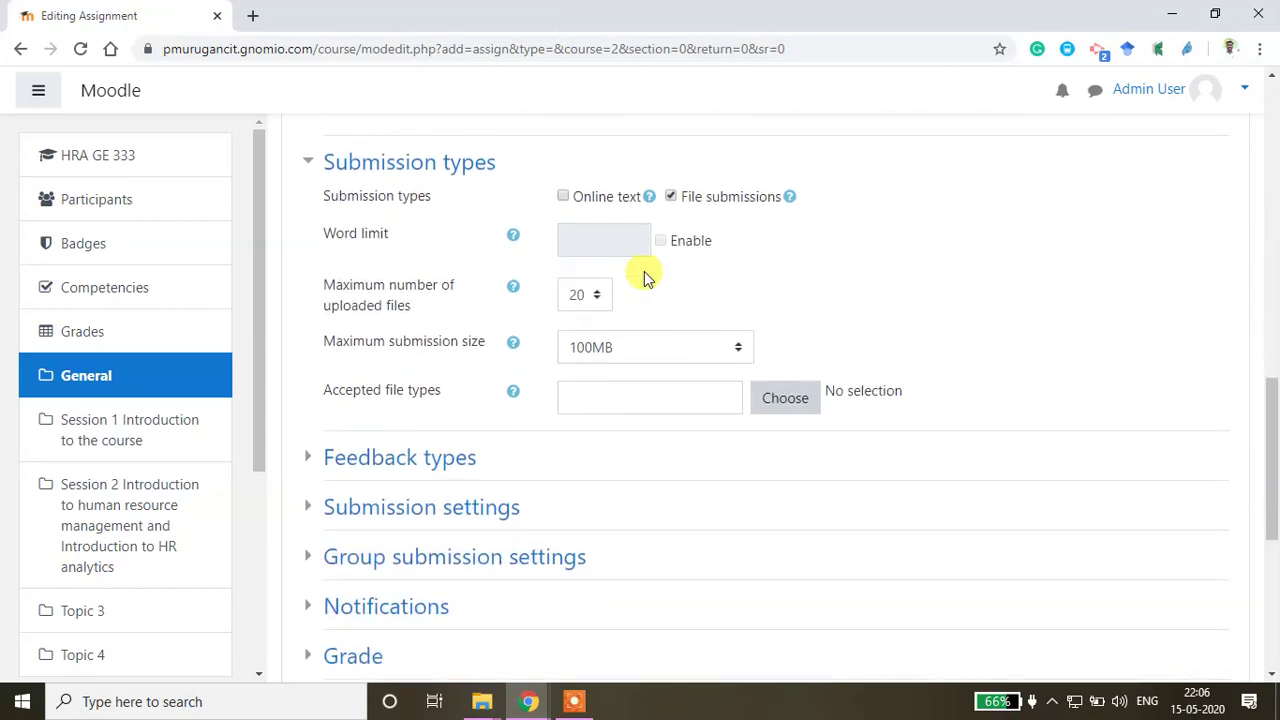
{"action": "left_click", "coordinate": [563, 197]}
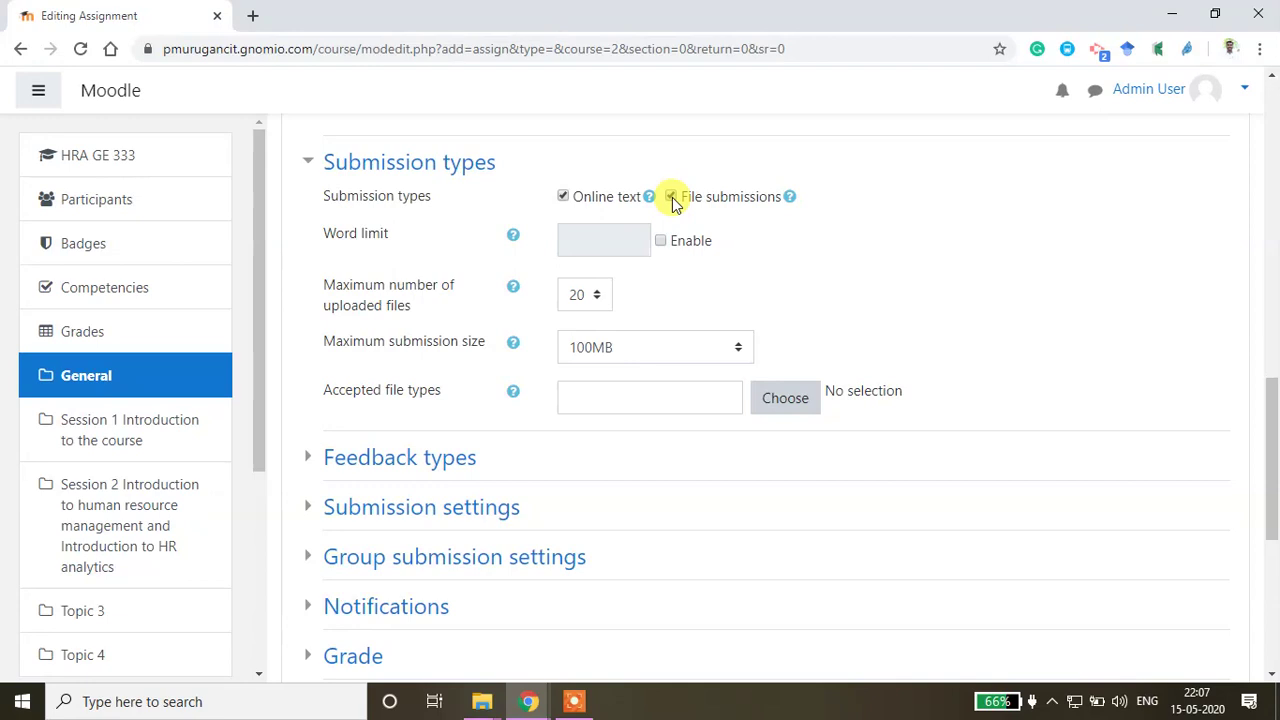
In Accepted file types, try selecting Document files, PDF, RTF, Word 2007 and Word formats
{"action": "left_click", "coordinate": [786, 390]}
{"action": "scroll", "coordinate": [666, 437], "scroll_direction": "down", "scroll_amount": 3}
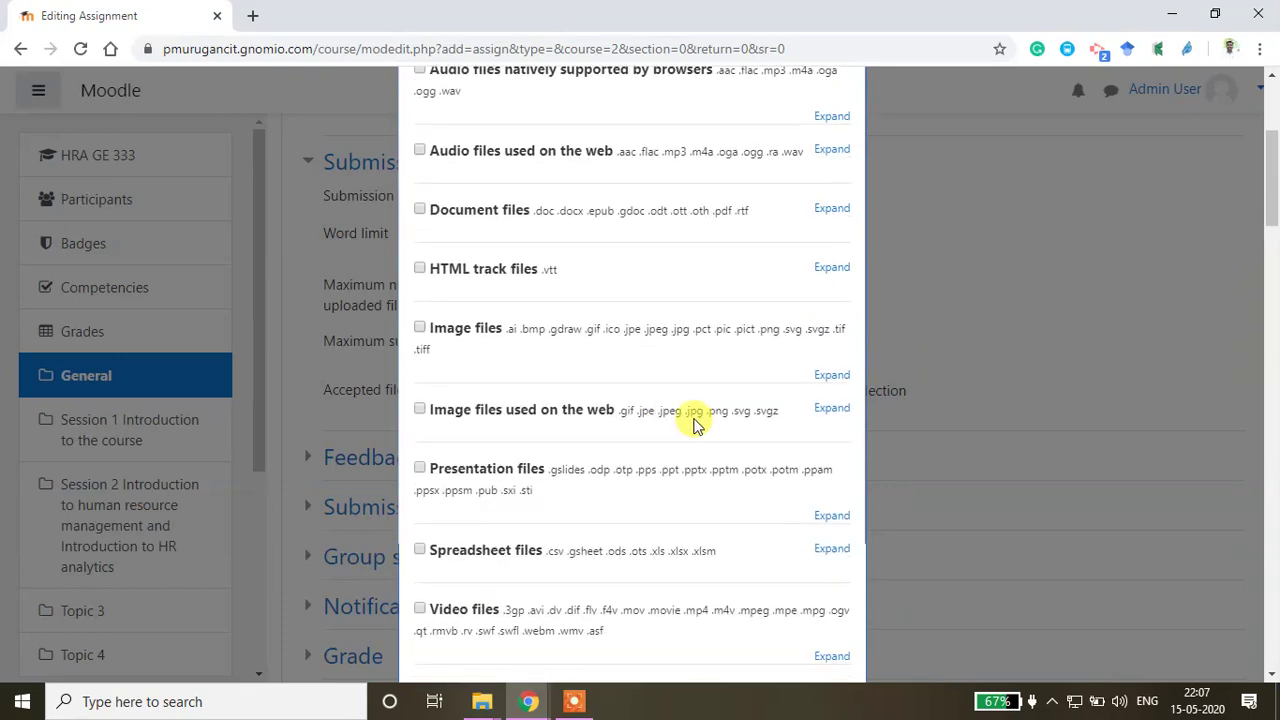
{"action": "scroll", "coordinate": [694, 417], "scroll_direction": "up", "scroll_amount": 1}
{"action": "left_click", "coordinate": [420, 301]}
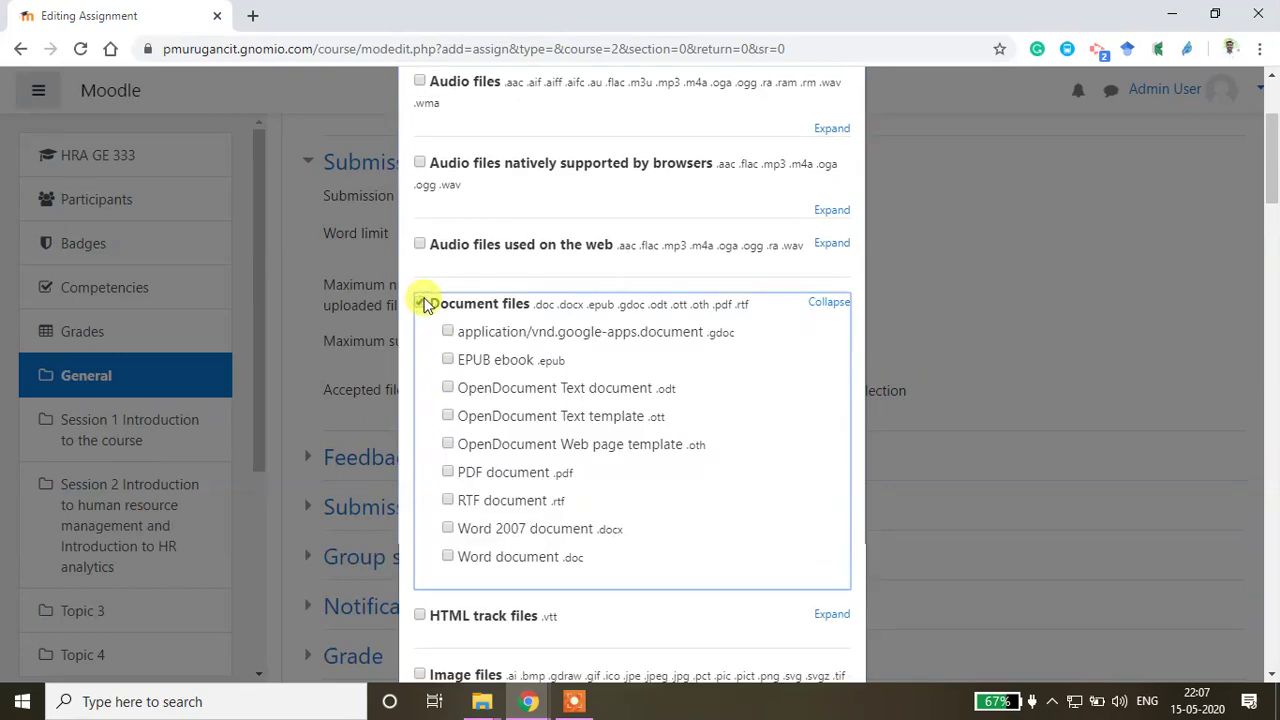
{"action": "left_click", "coordinate": [448, 473]}
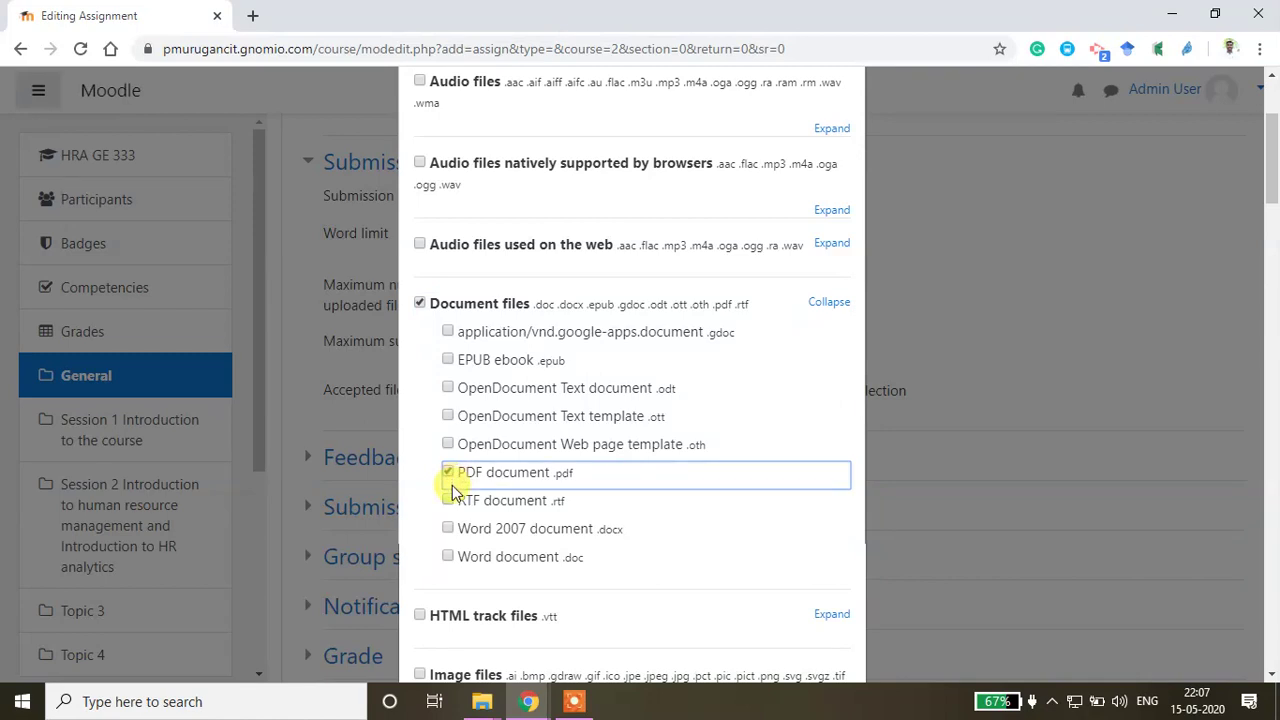
{"action": "left_click", "coordinate": [449, 478]}
{"action": "left_click", "coordinate": [448, 500]}
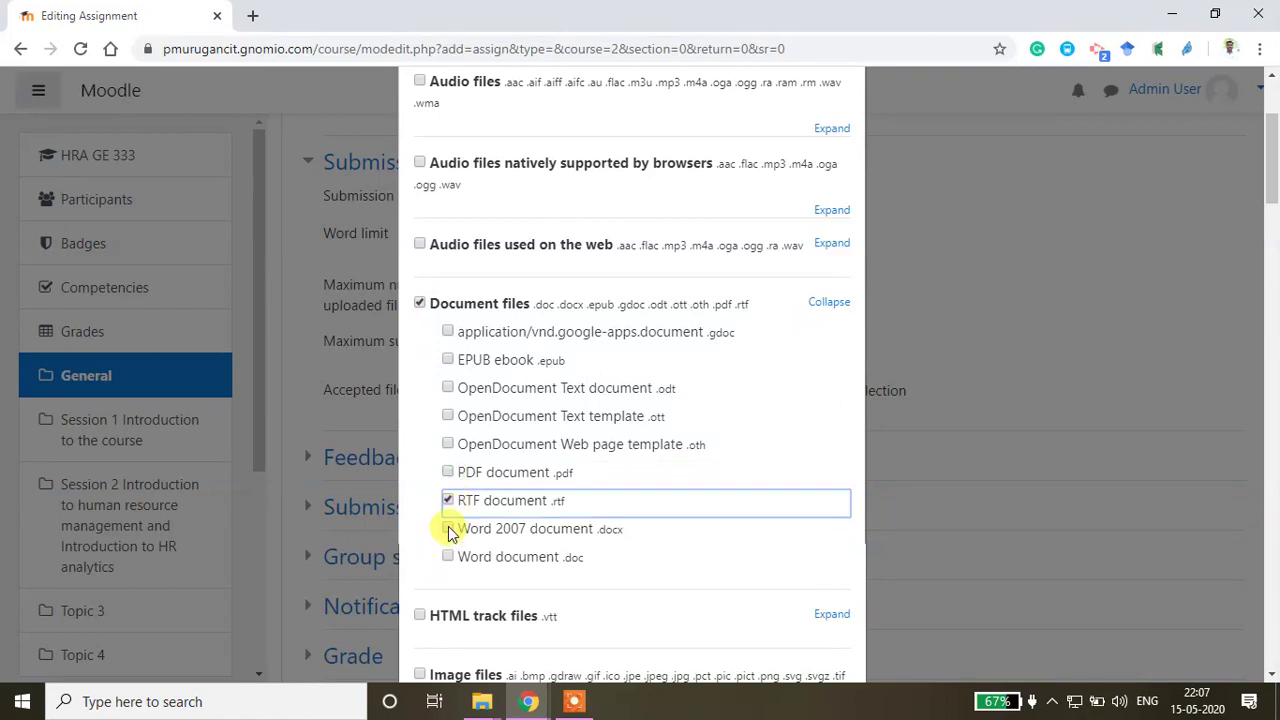
{"action": "left_click", "coordinate": [448, 530]}
{"action": "left_click", "coordinate": [448, 557]}
{"action": "left_click", "coordinate": [449, 530]}
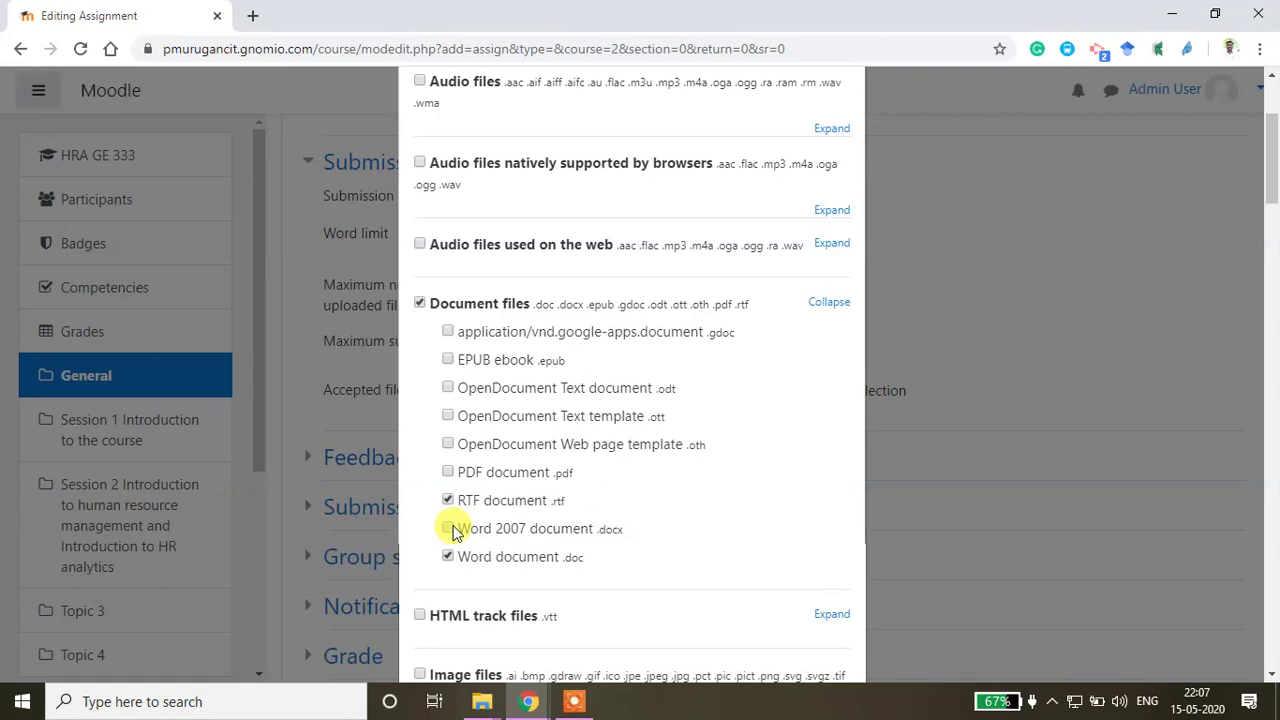
Clear every document format and the Document files group, then close the picker
{"action": "left_click", "coordinate": [448, 500]}
{"action": "left_click", "coordinate": [448, 528]}
{"action": "left_click", "coordinate": [448, 530]}
{"action": "left_click", "coordinate": [448, 556]}
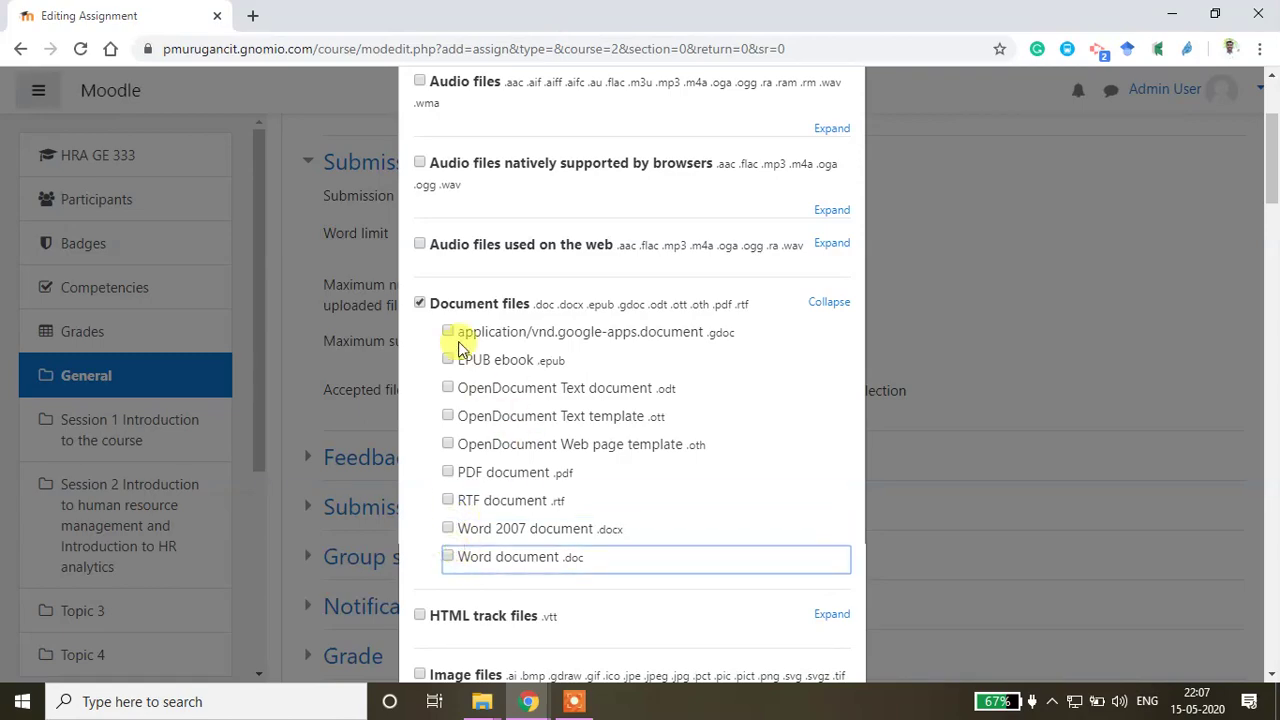
{"action": "left_click", "coordinate": [420, 302]}
{"action": "scroll", "coordinate": [517, 351], "scroll_direction": "up", "scroll_amount": 2}
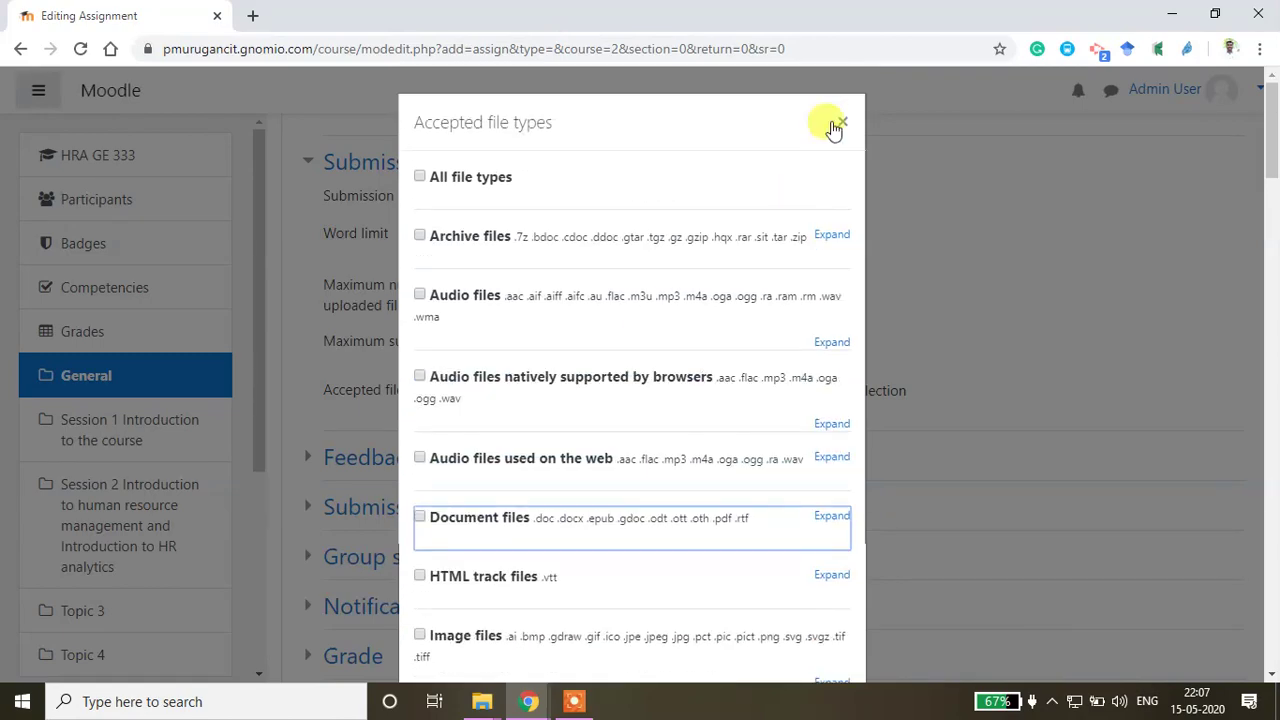
{"action": "left_click", "coordinate": [840, 124]}
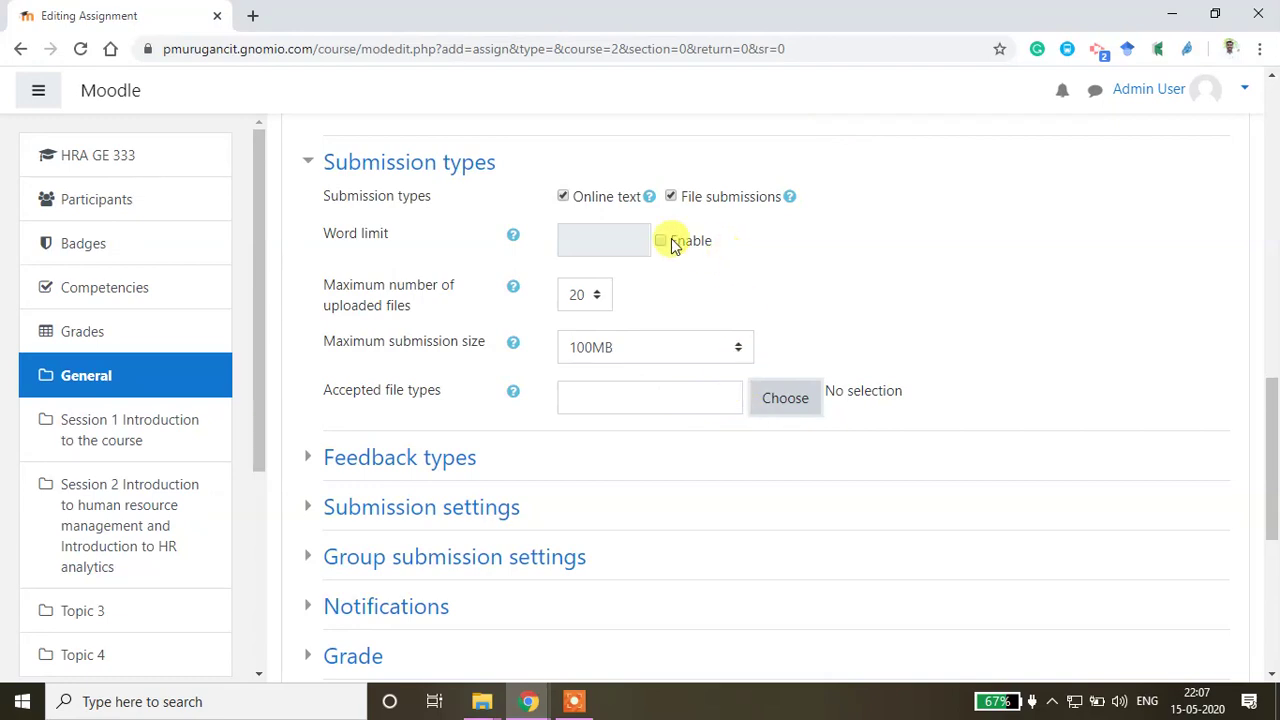
Turn off File submissions and enable a 300-word limit for online text
{"action": "left_click", "coordinate": [670, 197]}
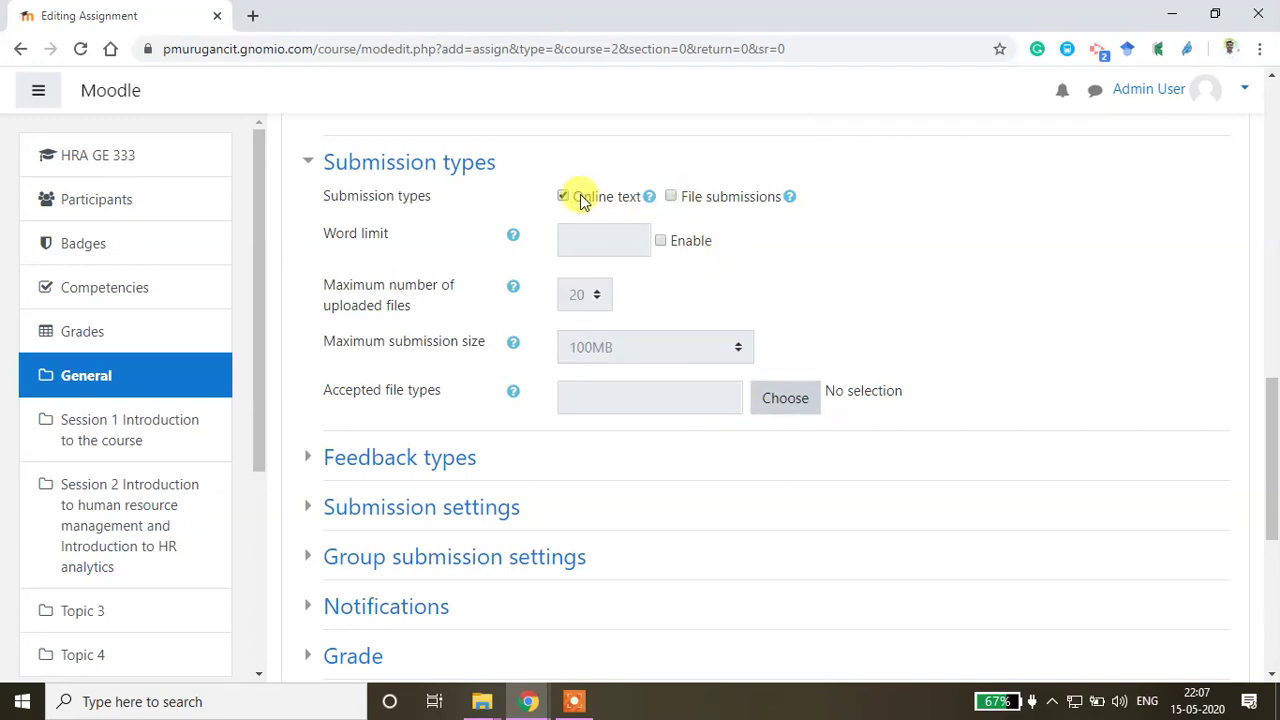
{"action": "left_click", "coordinate": [660, 241]}
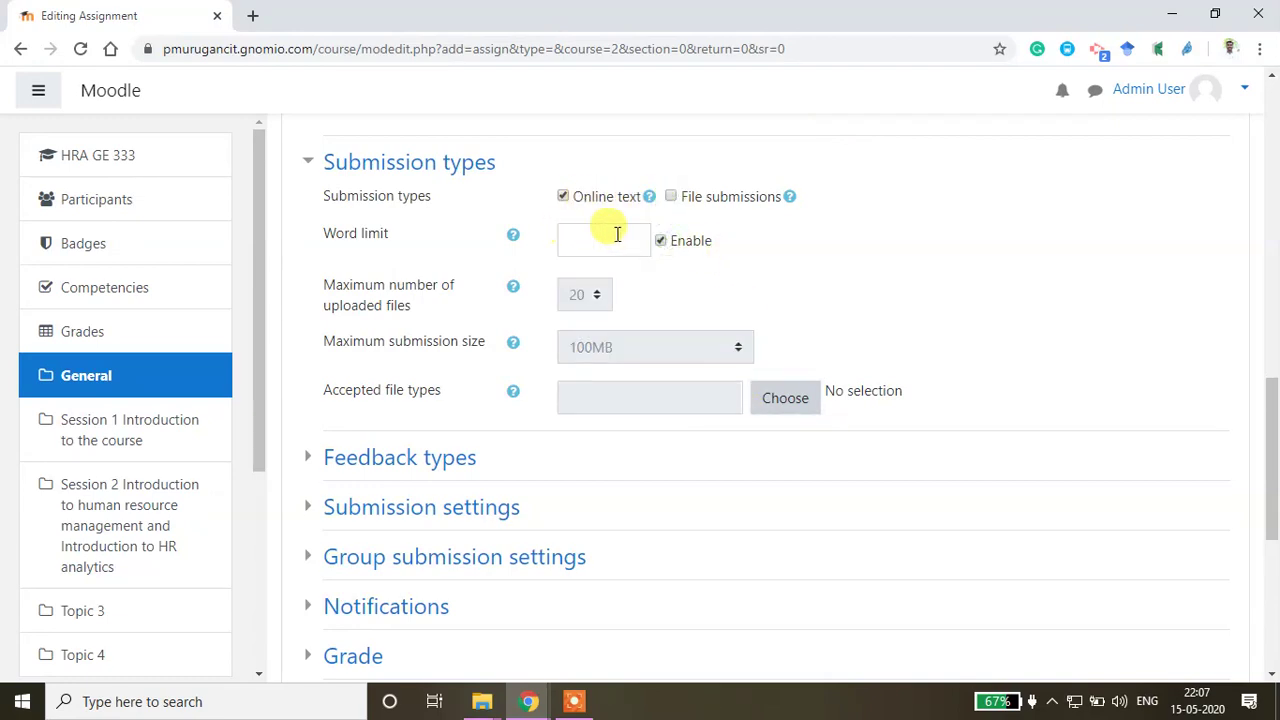
{"action": "left_click", "coordinate": [614, 237]}
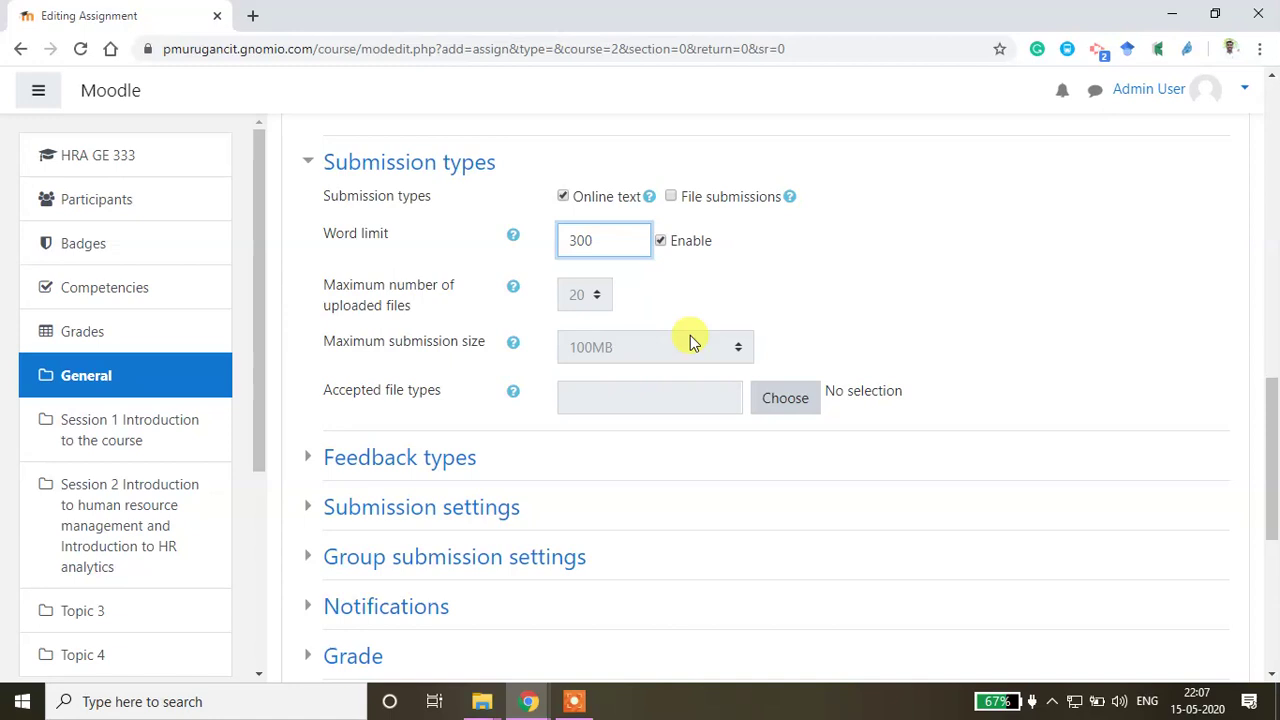
{"action": "scroll", "coordinate": [690, 340], "scroll_direction": "down", "scroll_amount": 2}
Expand Feedback types and Submission settings, and set 'Require students to click the submit button' to Yes
{"action": "left_click", "coordinate": [443, 270]}
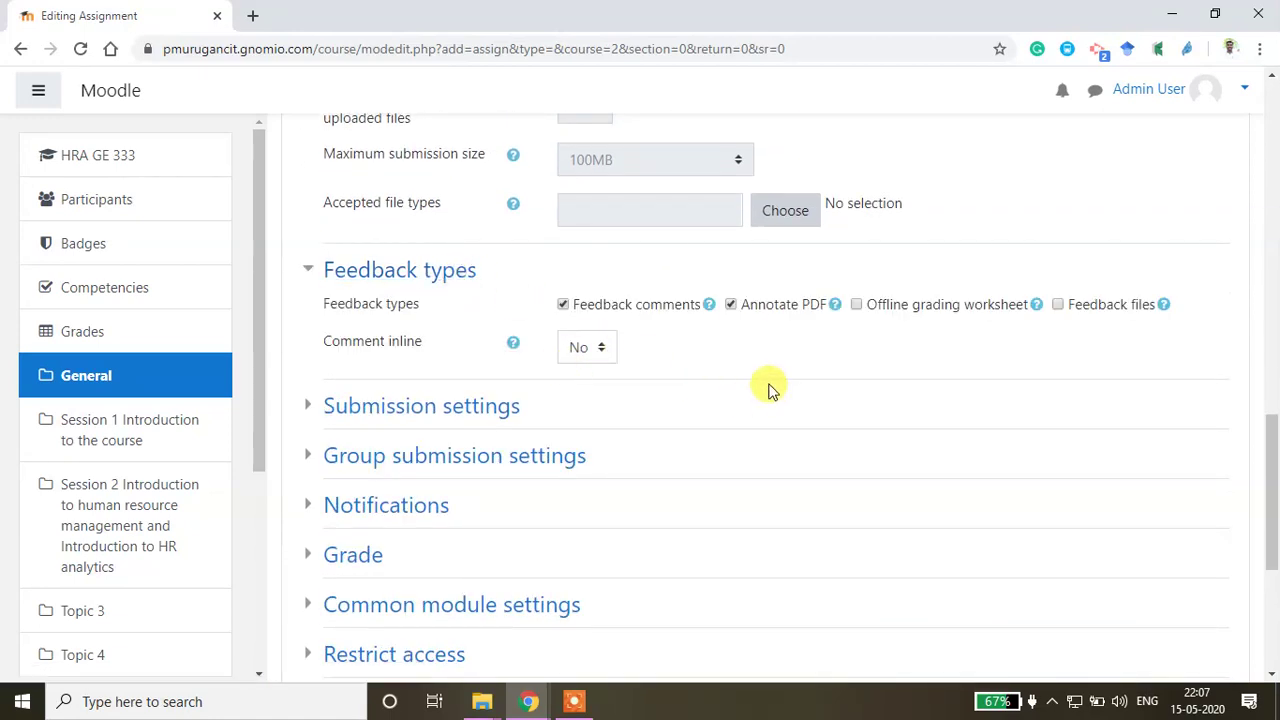
{"action": "scroll", "coordinate": [650, 390], "scroll_direction": "down", "scroll_amount": 1}
{"action": "left_click", "coordinate": [466, 310]}
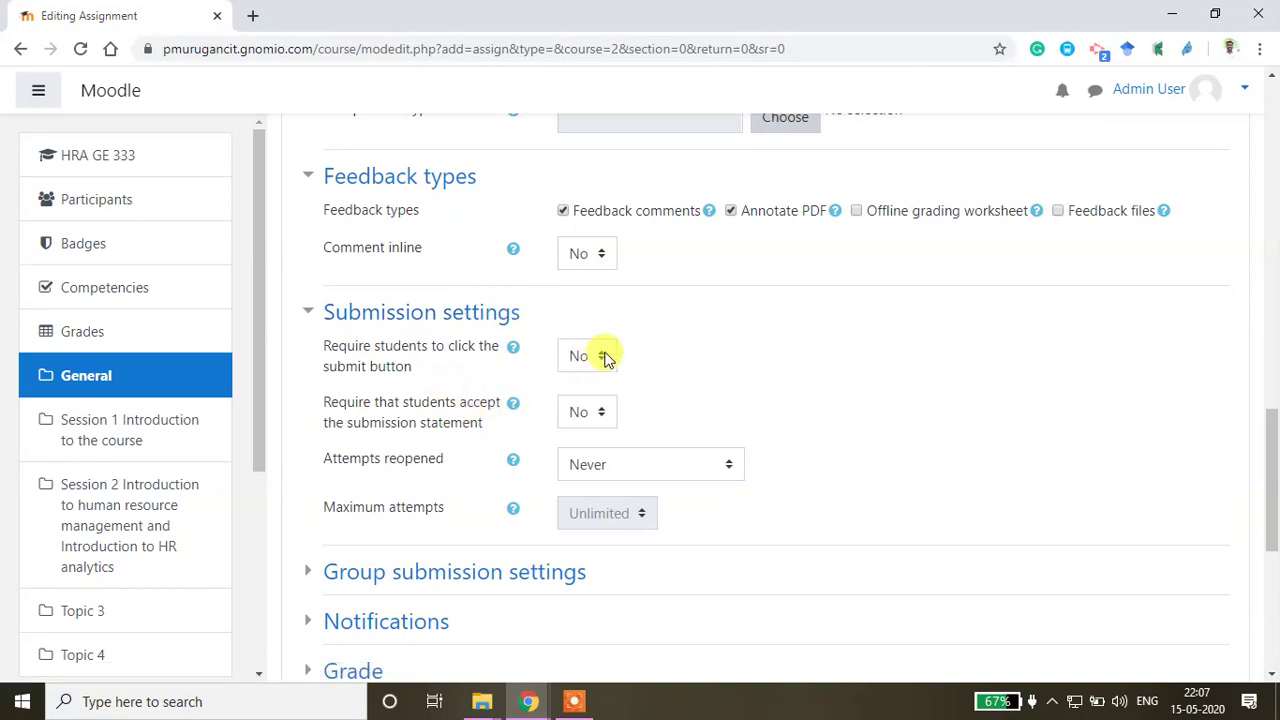
{"action": "left_click", "coordinate": [603, 354]}
{"action": "left_click", "coordinate": [586, 403]}
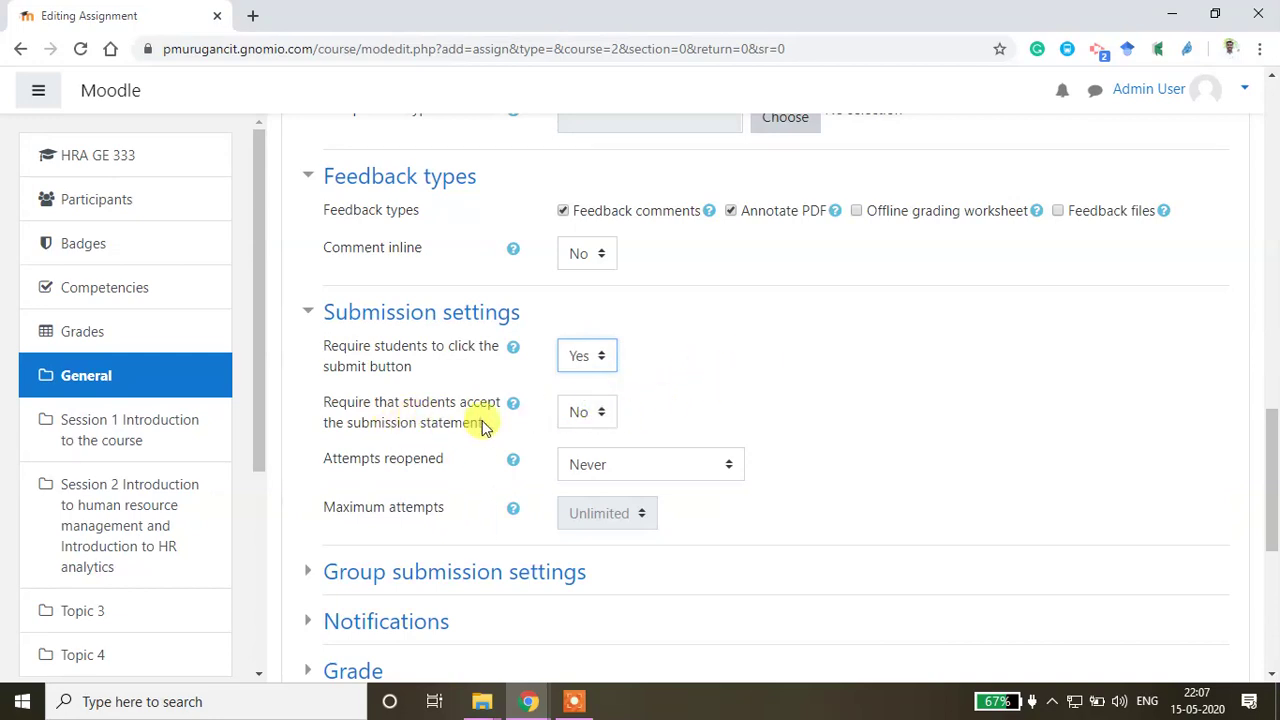
Expand the Group submission settings and Notifications sections to review them
{"action": "scroll", "coordinate": [491, 430], "scroll_direction": "down", "scroll_amount": 2}
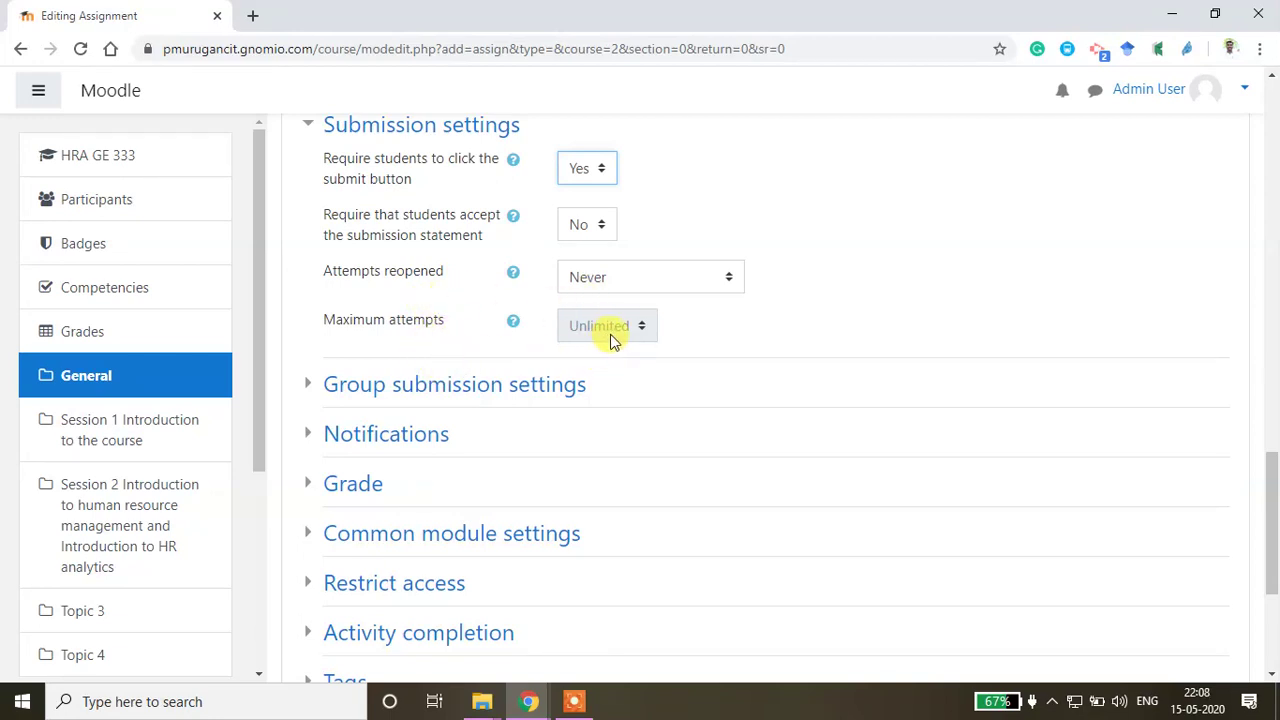
{"action": "left_click", "coordinate": [486, 388]}
{"action": "scroll", "coordinate": [420, 458], "scroll_direction": "down", "scroll_amount": 1}
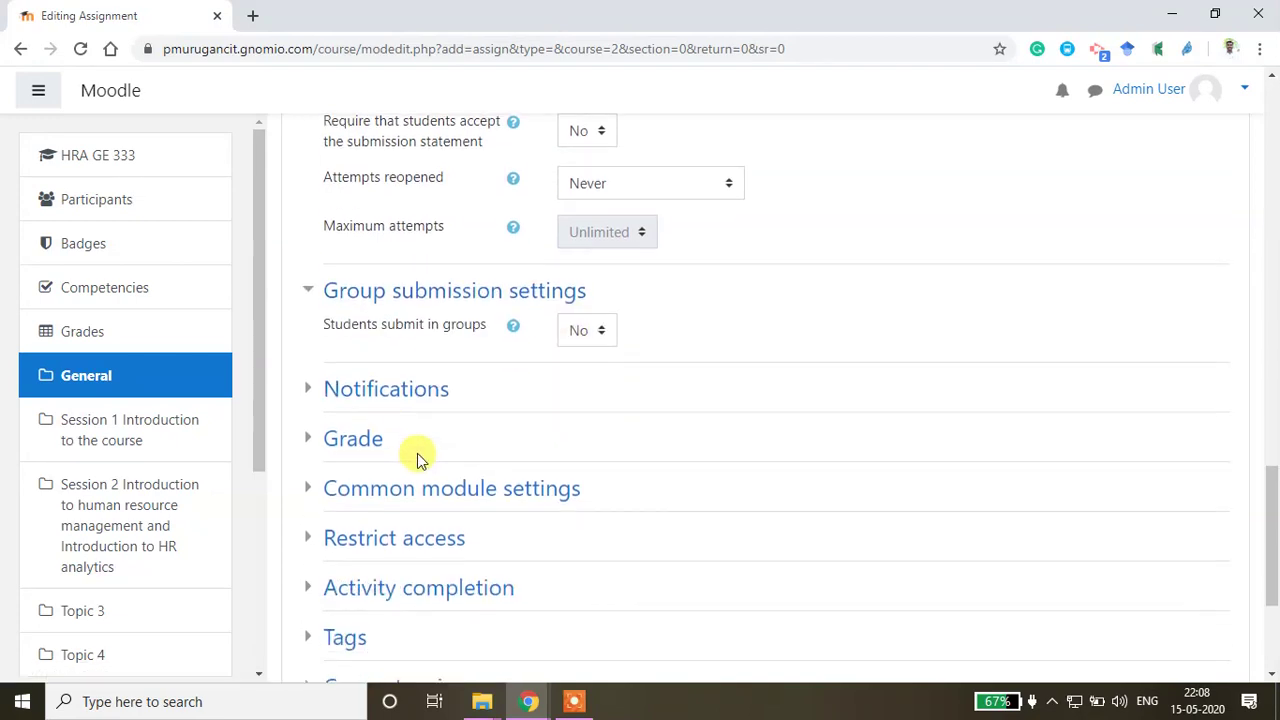
{"action": "left_click", "coordinate": [422, 393]}
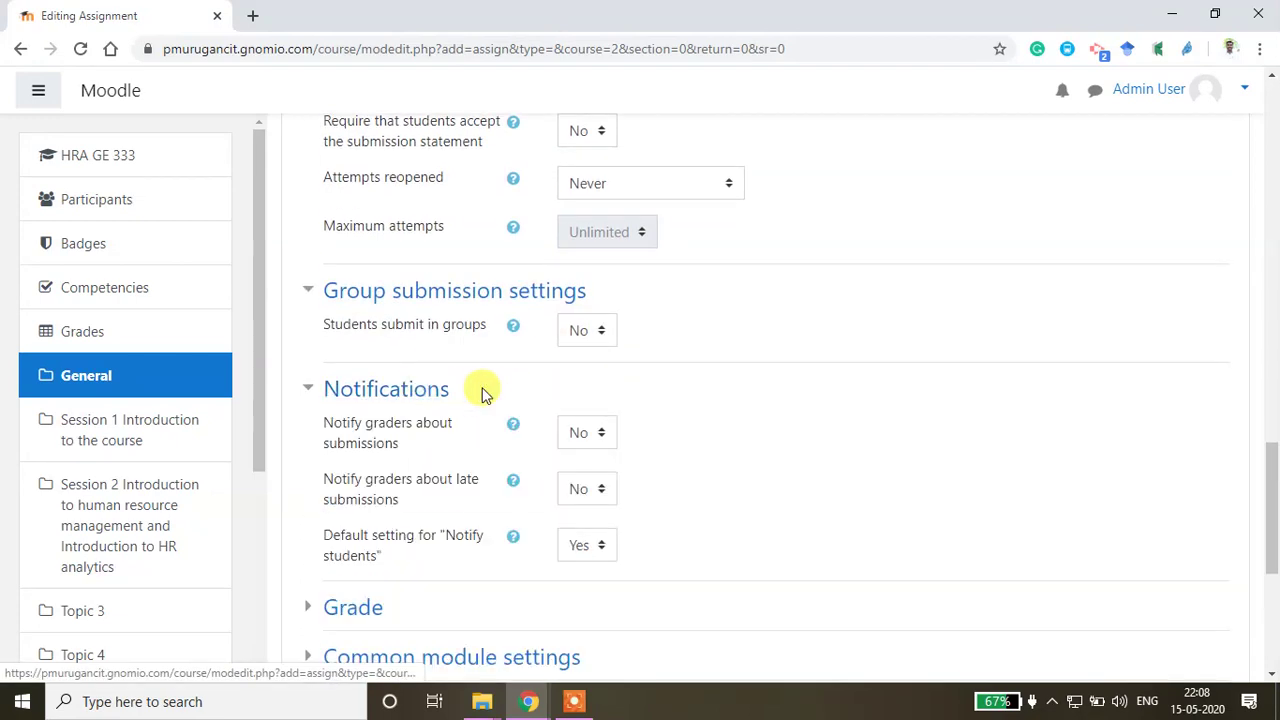
{"action": "scroll", "coordinate": [486, 400], "scroll_direction": "down", "scroll_amount": 2}
Expand Grade and change the maximum grade from 100 to 10, leaving grade to pass blank
{"action": "left_click", "coordinate": [378, 428]}
{"action": "scroll", "coordinate": [491, 423], "scroll_direction": "down", "scroll_amount": 1}
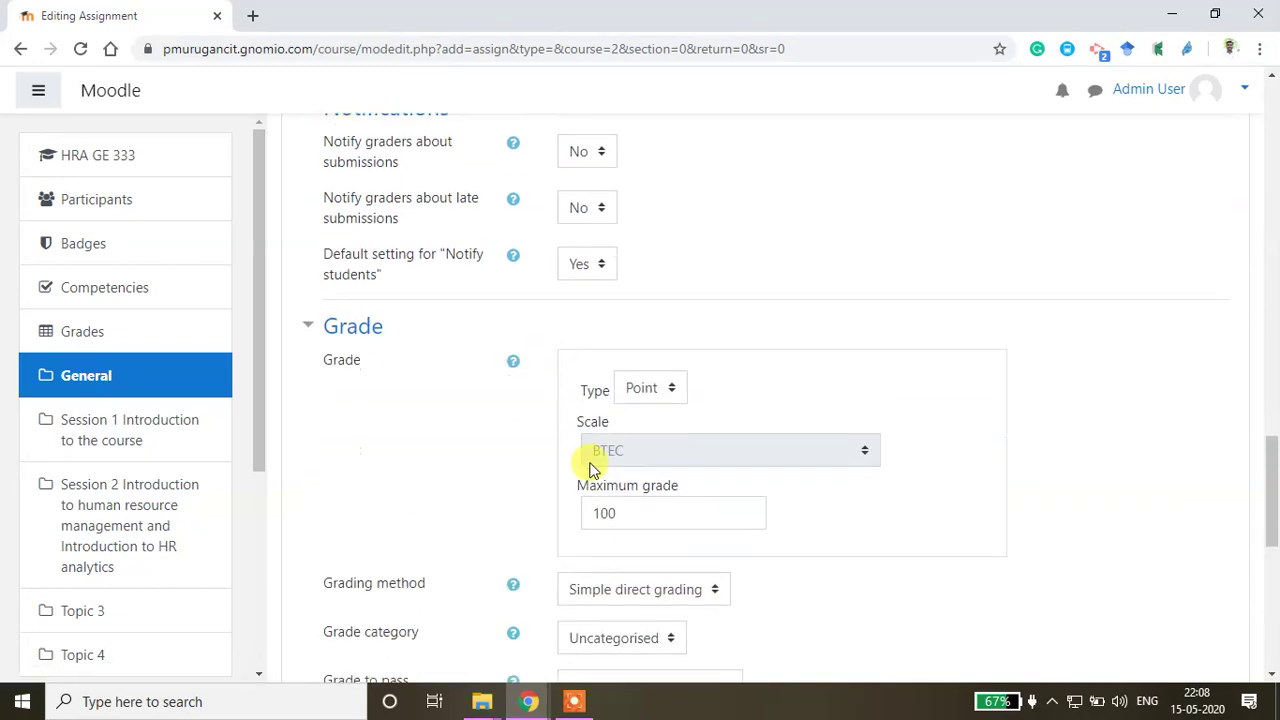
{"action": "left_click_drag", "start_coordinate": [638, 513], "coordinate": [558, 503]}
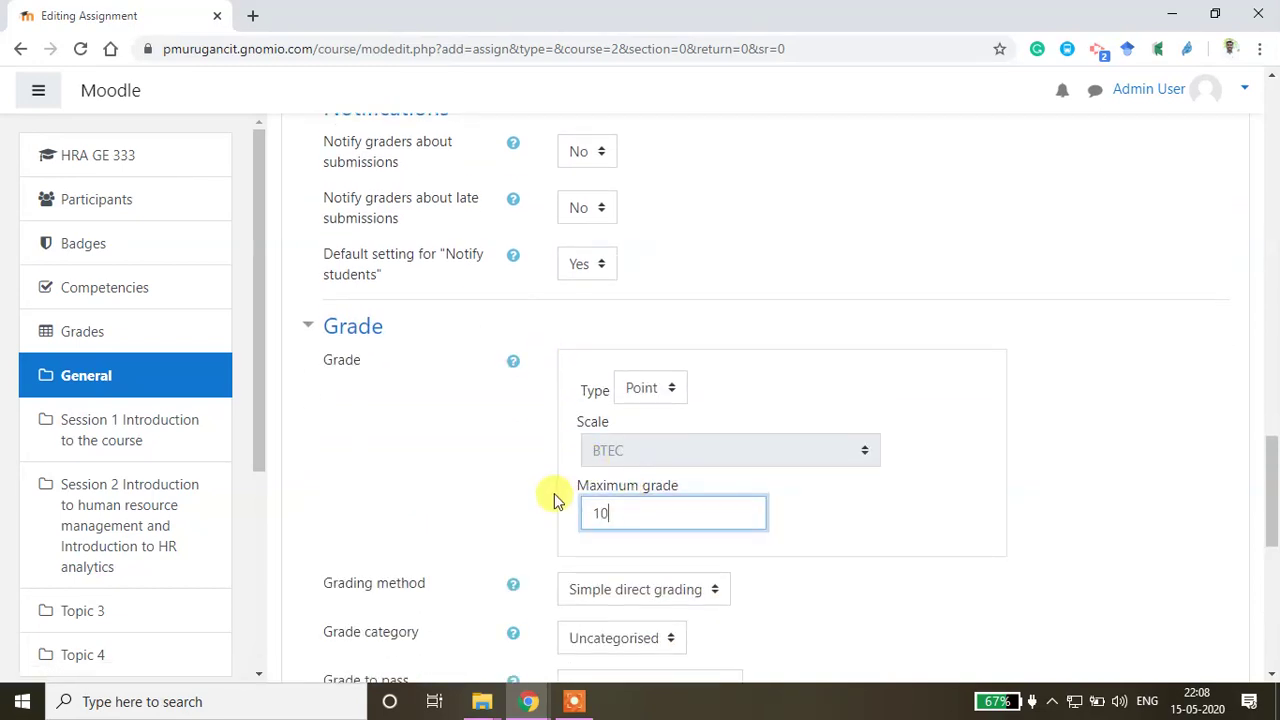
{"action": "type", "text": "10"}
{"action": "scroll", "coordinate": [560, 500], "scroll_direction": "down", "scroll_amount": 3}
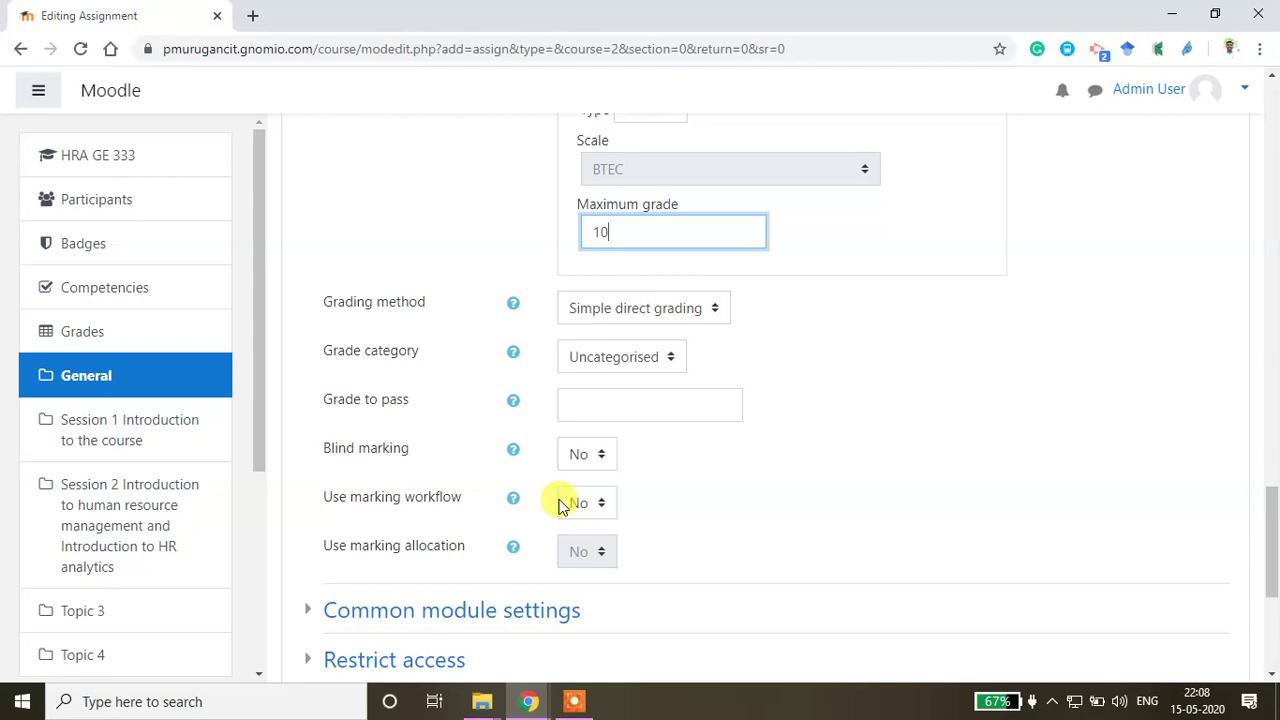
{"action": "left_click", "coordinate": [582, 403]}
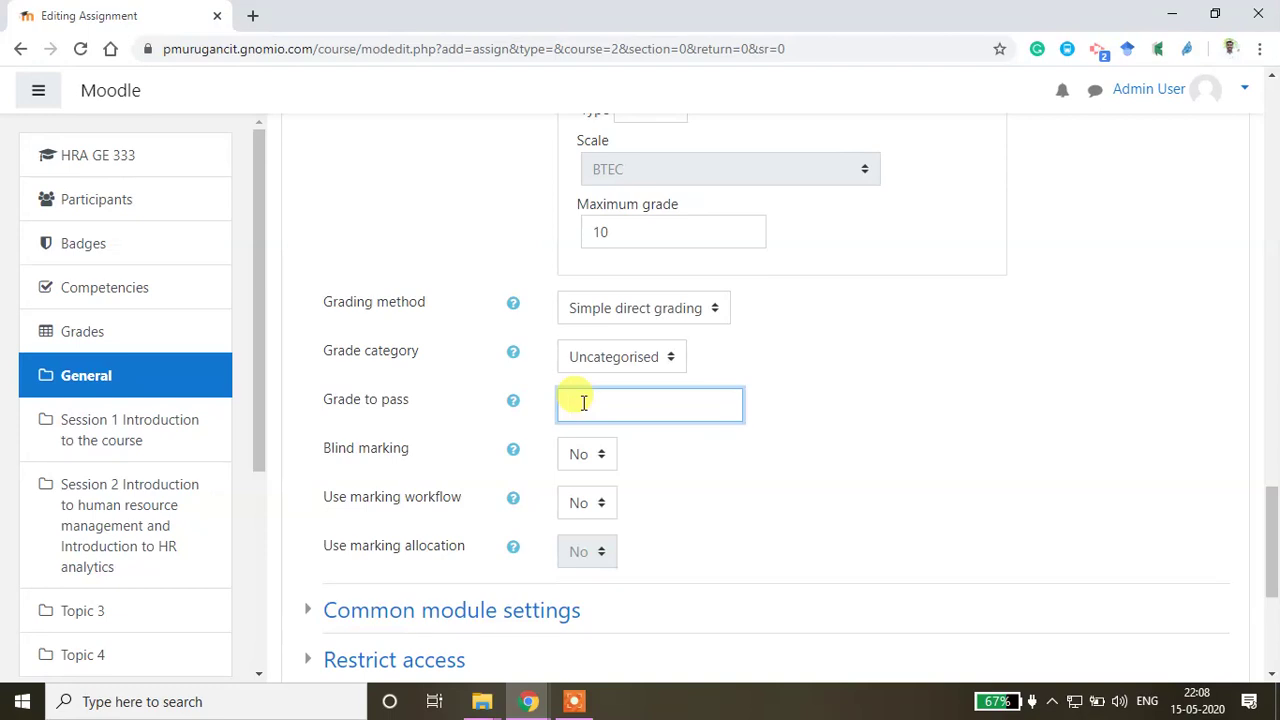
{"action": "left_click_drag", "start_coordinate": [634, 226], "coordinate": [600, 228]}
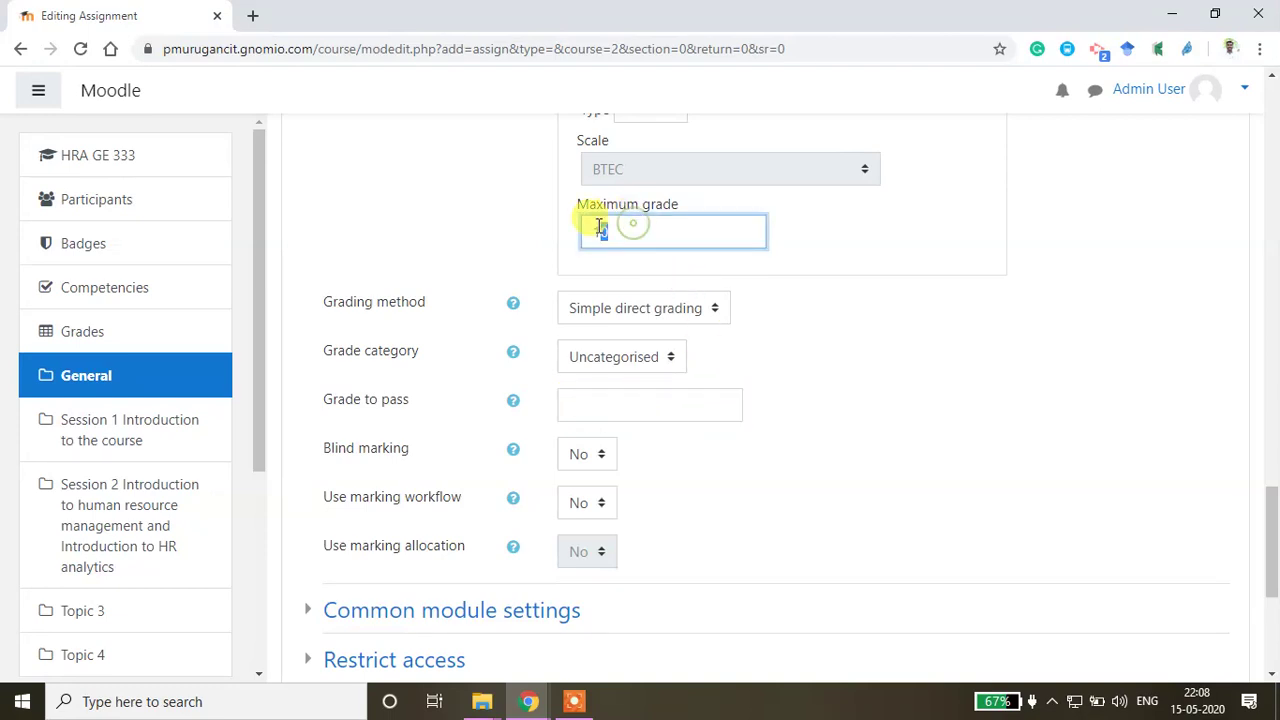
{"action": "left_click", "coordinate": [790, 460]}
{"action": "scroll", "coordinate": [700, 580], "scroll_direction": "down", "scroll_amount": 4}
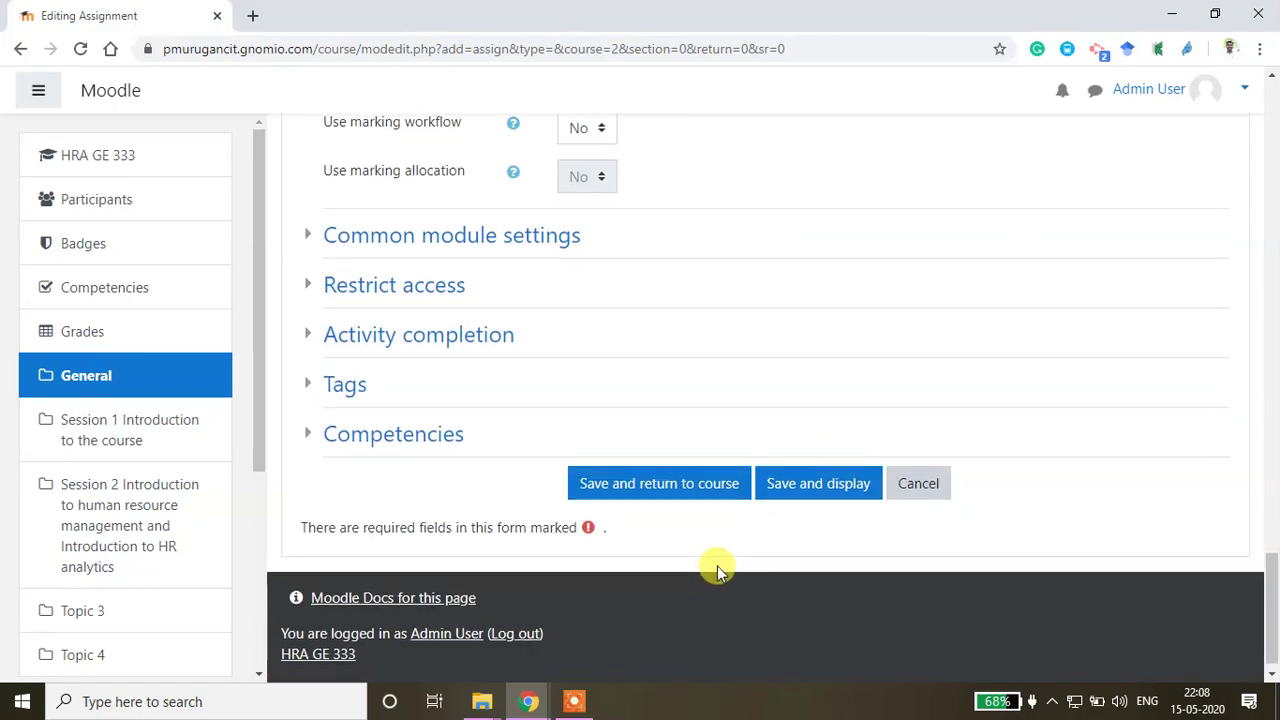
Expand Common module settings, then save Assignment 1 and return to the course
{"action": "left_click", "coordinate": [506, 238]}
{"action": "scroll", "coordinate": [510, 500], "scroll_direction": "down", "scroll_amount": 3}
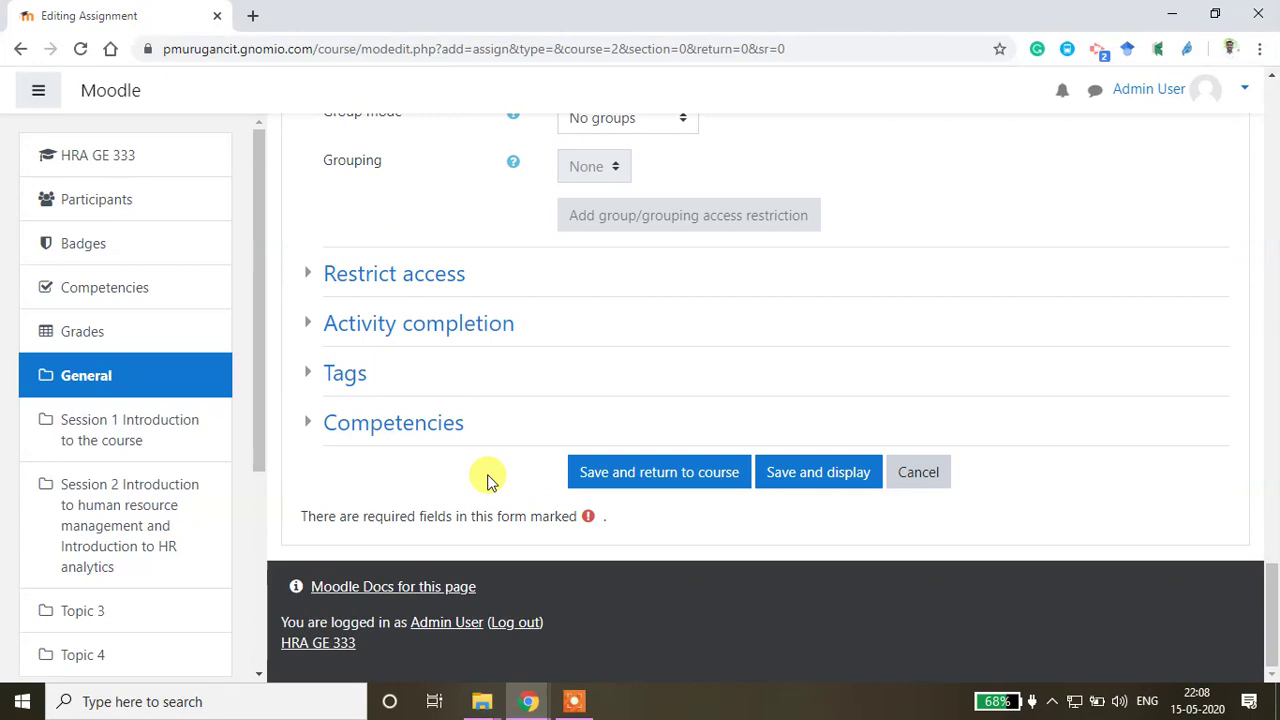
{"action": "left_click", "coordinate": [682, 478]}
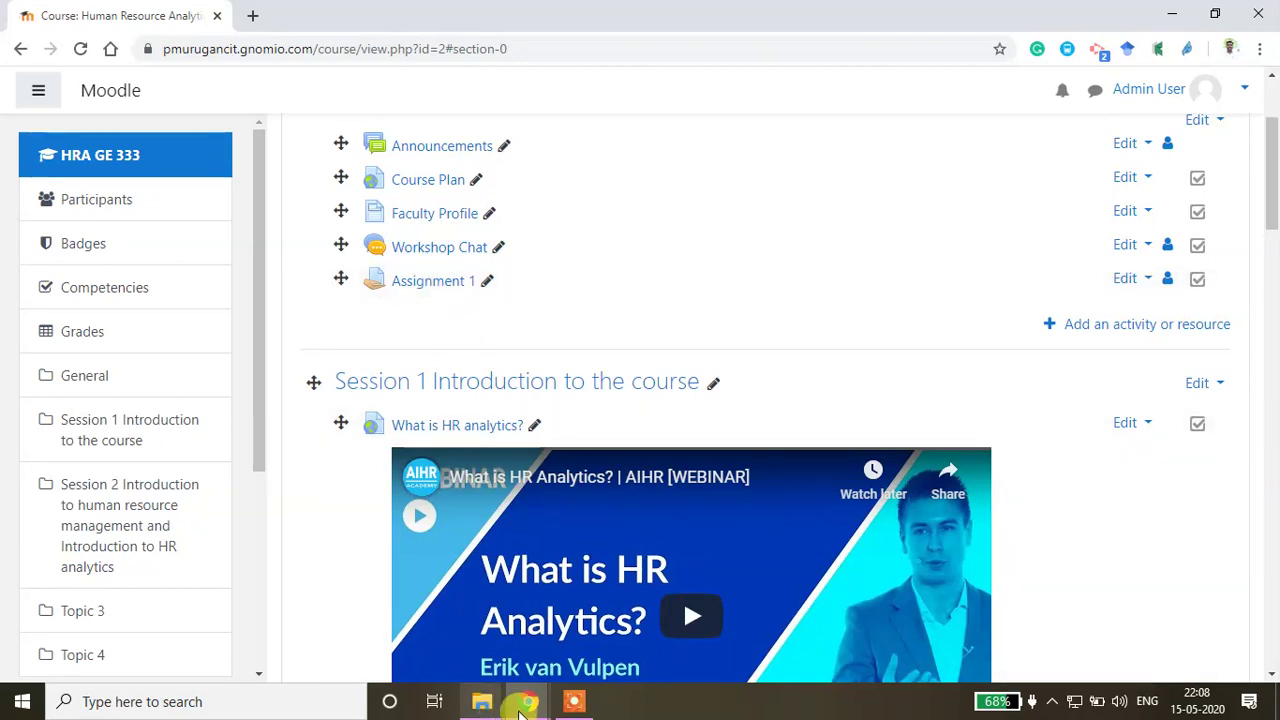
In the student's Dashboard window, go to site home and open Human Resource Analytics
{"action": "mouse_move", "coordinate": [528, 702]}
{"action": "left_click", "coordinate": [598, 630]}
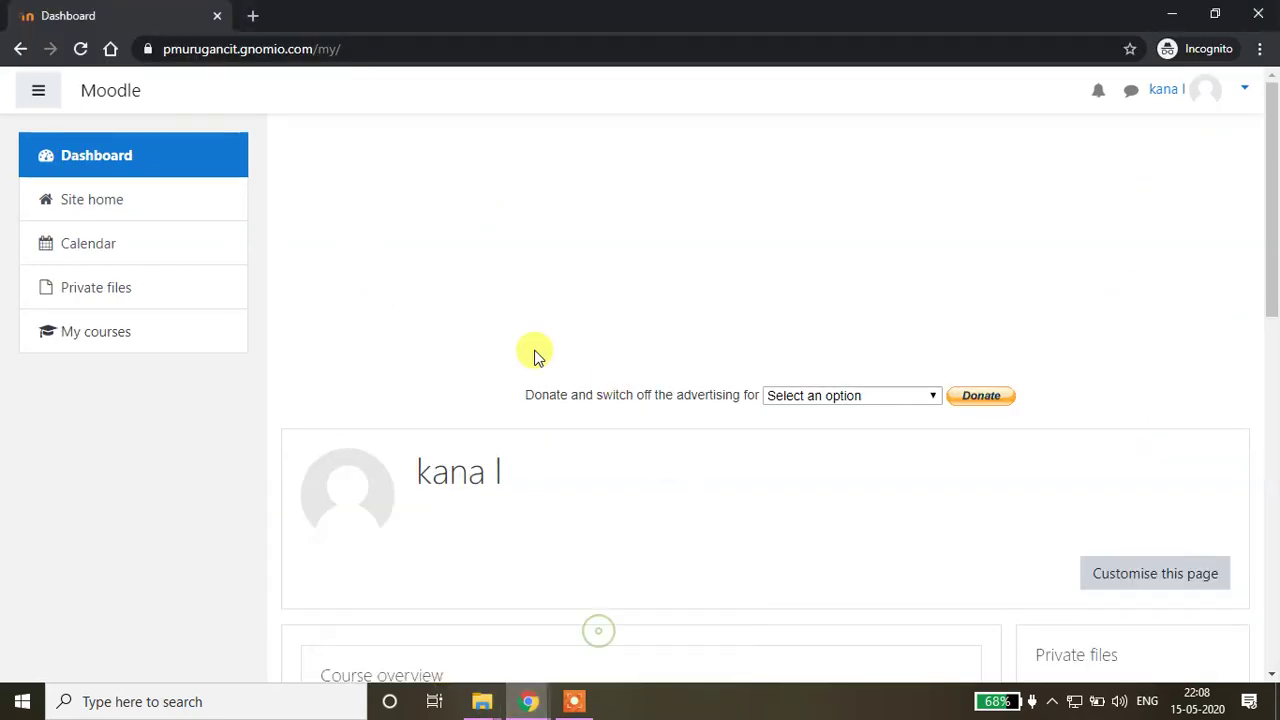
{"action": "scroll", "coordinate": [1166, 106], "scroll_direction": "down", "scroll_amount": 1}
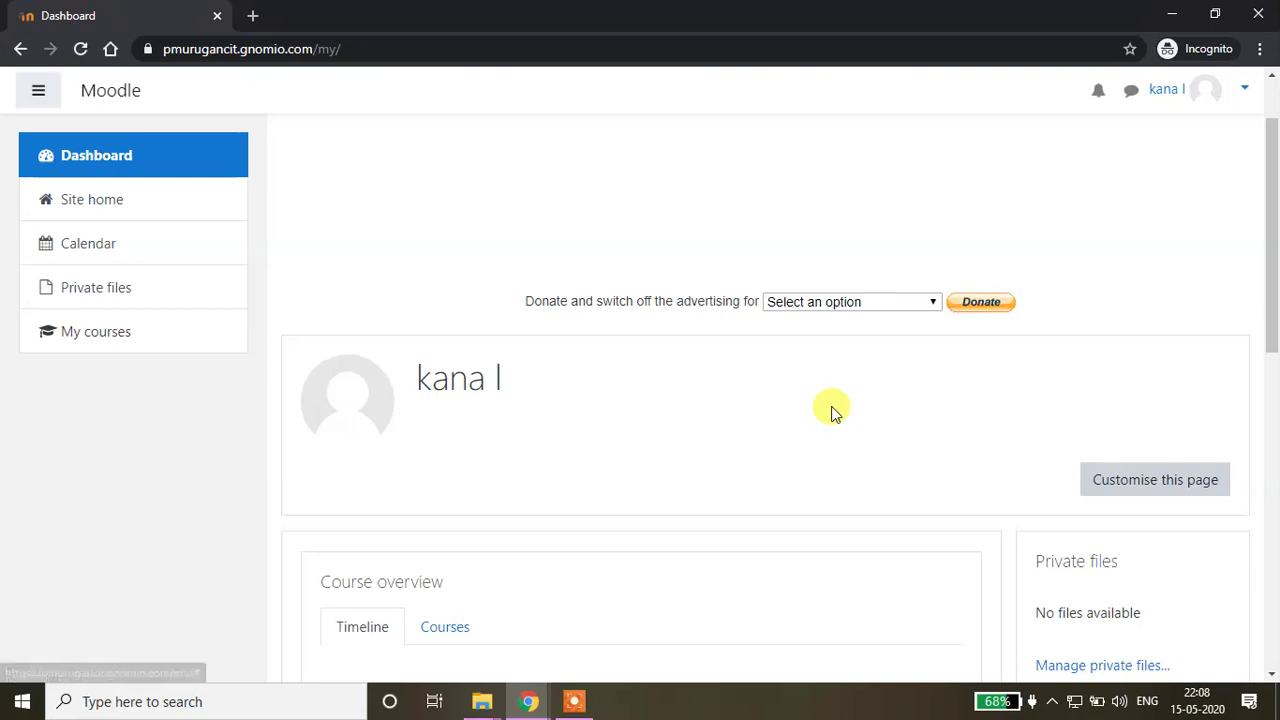
{"action": "left_click", "coordinate": [94, 201]}
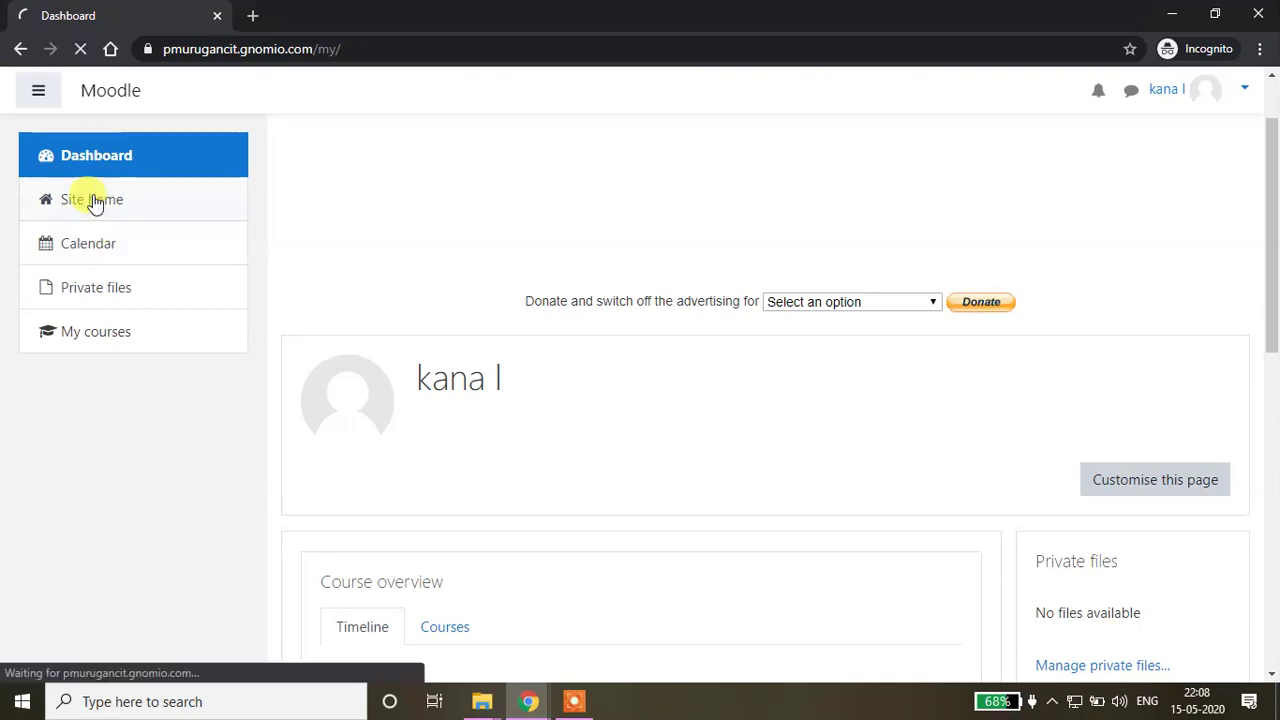
{"action": "scroll", "coordinate": [536, 515], "scroll_direction": "down", "scroll_amount": 5}
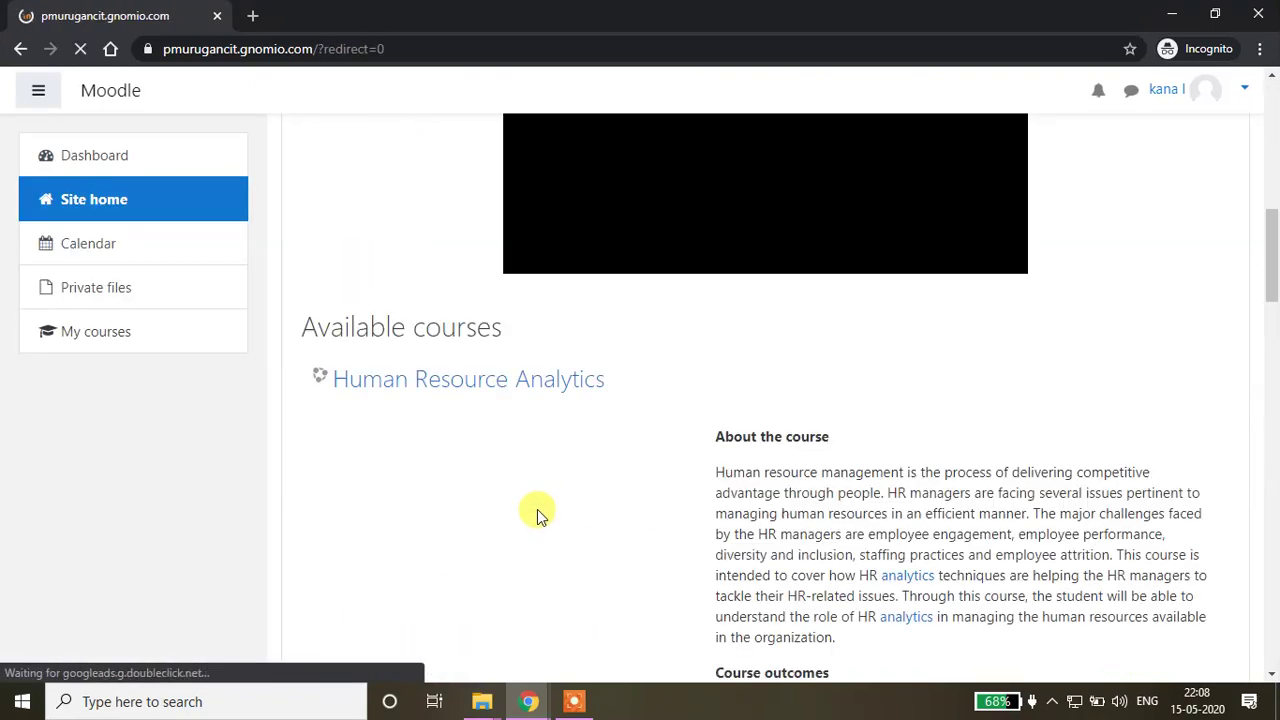
{"action": "left_click", "coordinate": [490, 386]}
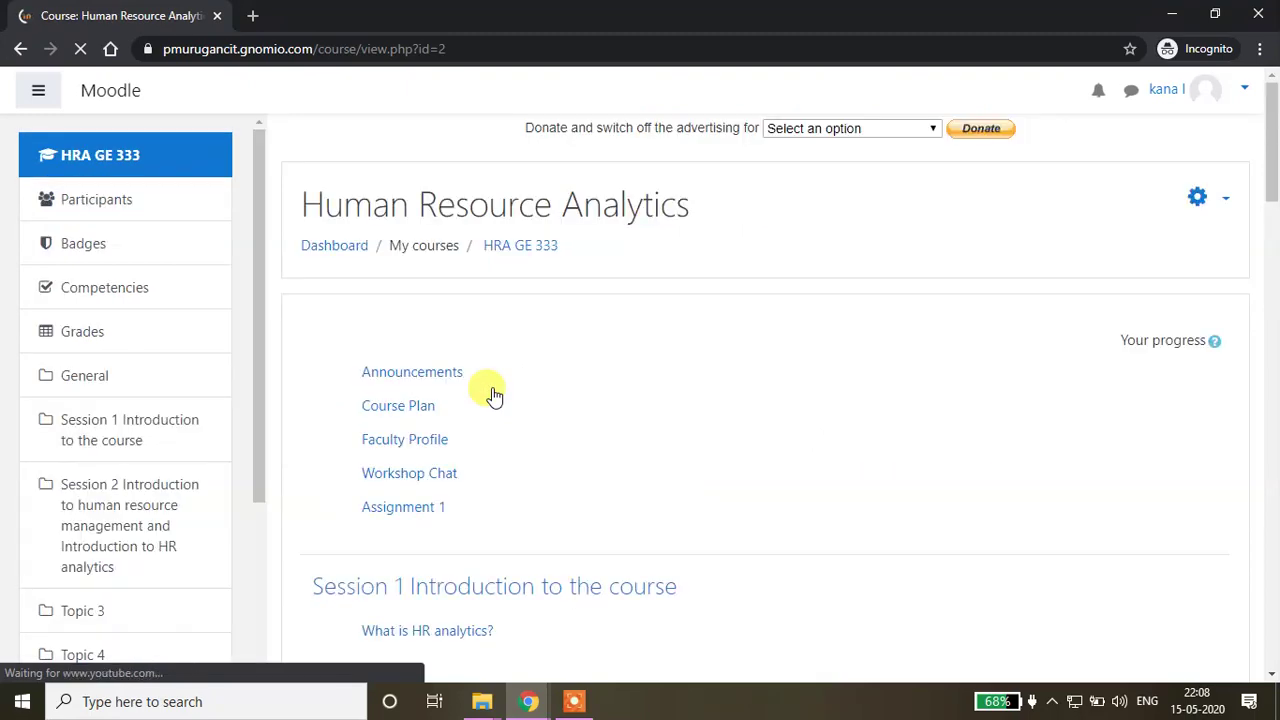
Open Assignment 1 and review its status: No attempt, Not graded, due 22 May 2020
{"action": "scroll", "coordinate": [535, 392], "scroll_direction": "down", "scroll_amount": 4}
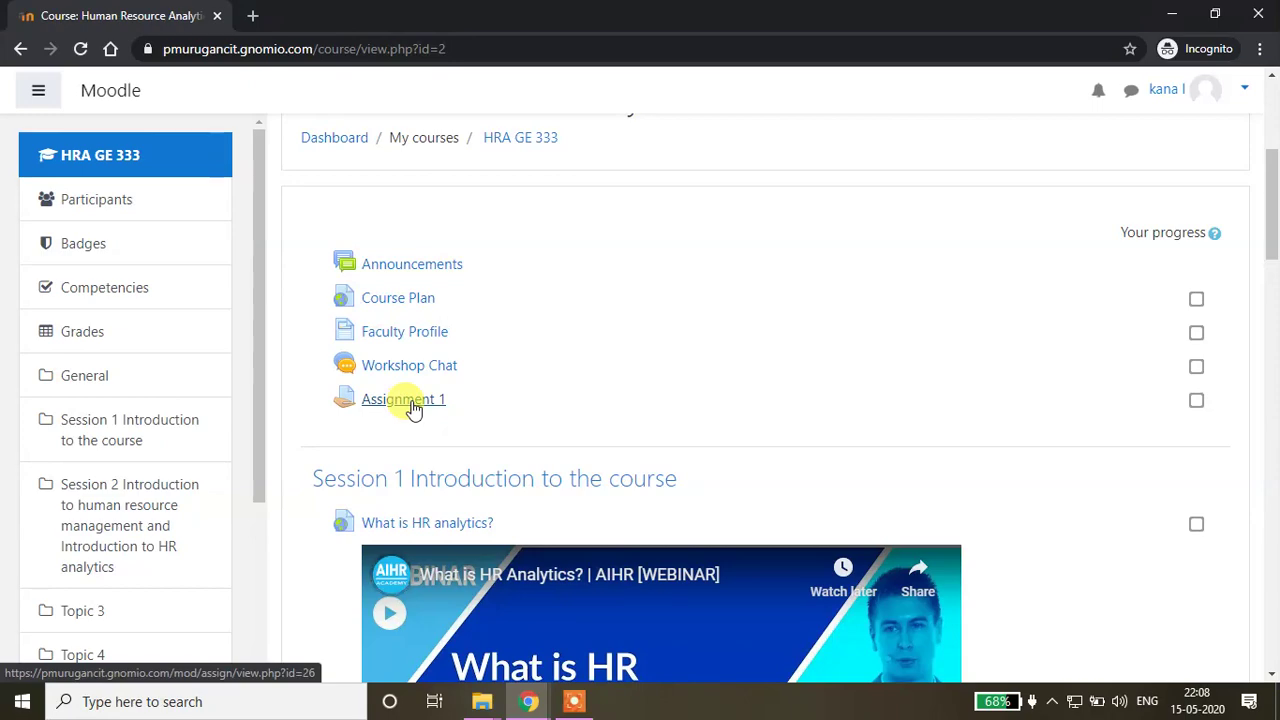
{"action": "left_click", "coordinate": [410, 402]}
{"action": "scroll", "coordinate": [612, 432], "scroll_direction": "down", "scroll_amount": 4}
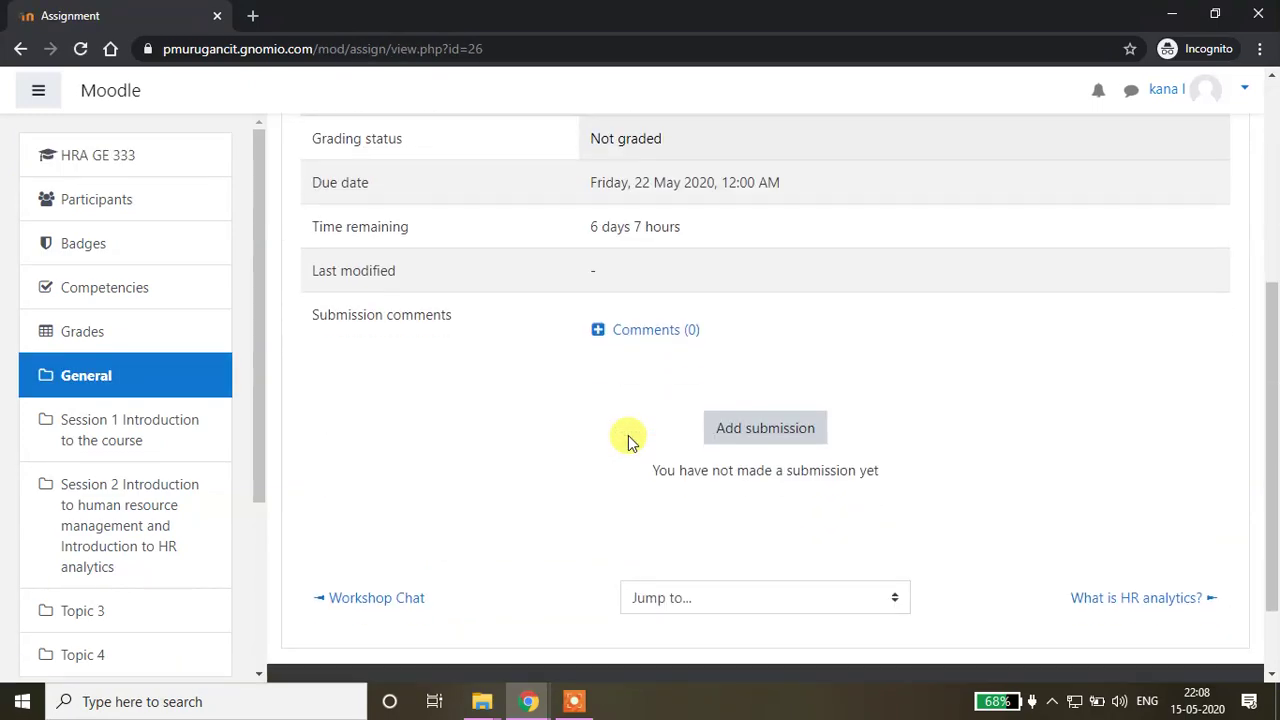
{"action": "scroll", "coordinate": [629, 437], "scroll_direction": "up", "scroll_amount": 2}
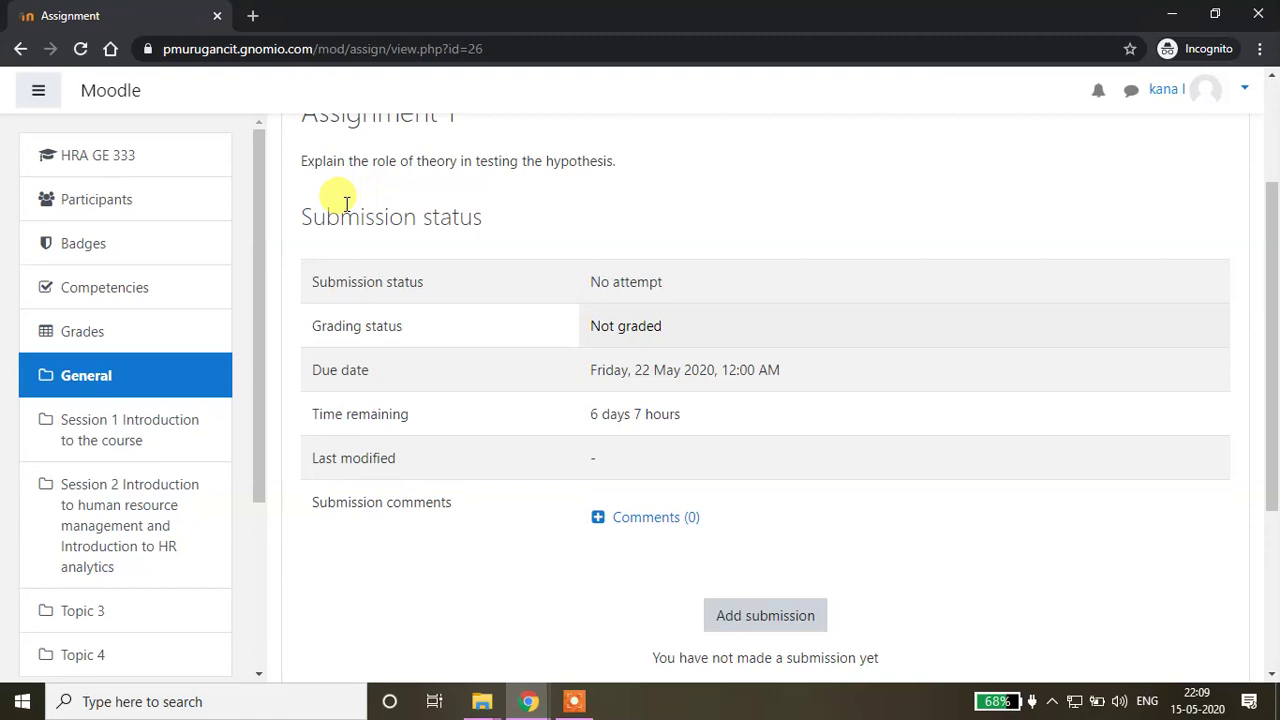
{"action": "scroll", "coordinate": [331, 194], "scroll_direction": "up", "scroll_amount": 1}
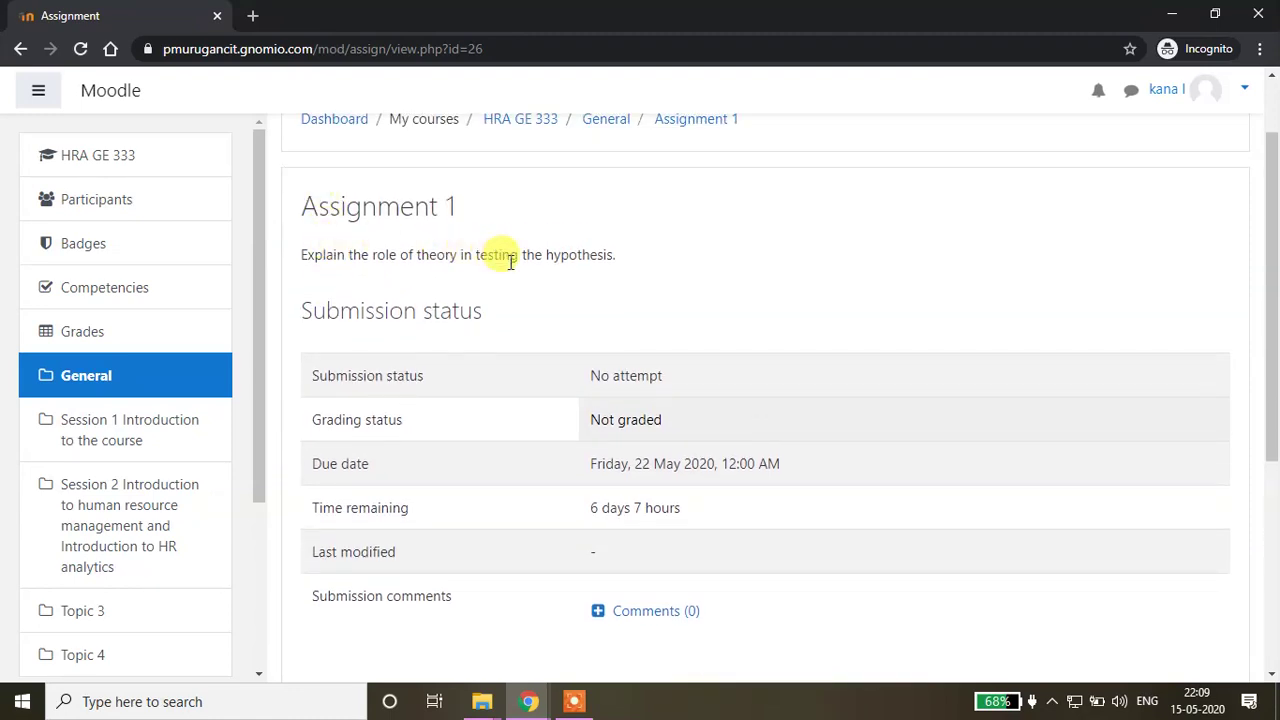
{"action": "scroll", "coordinate": [514, 440], "scroll_direction": "down", "scroll_amount": 1}
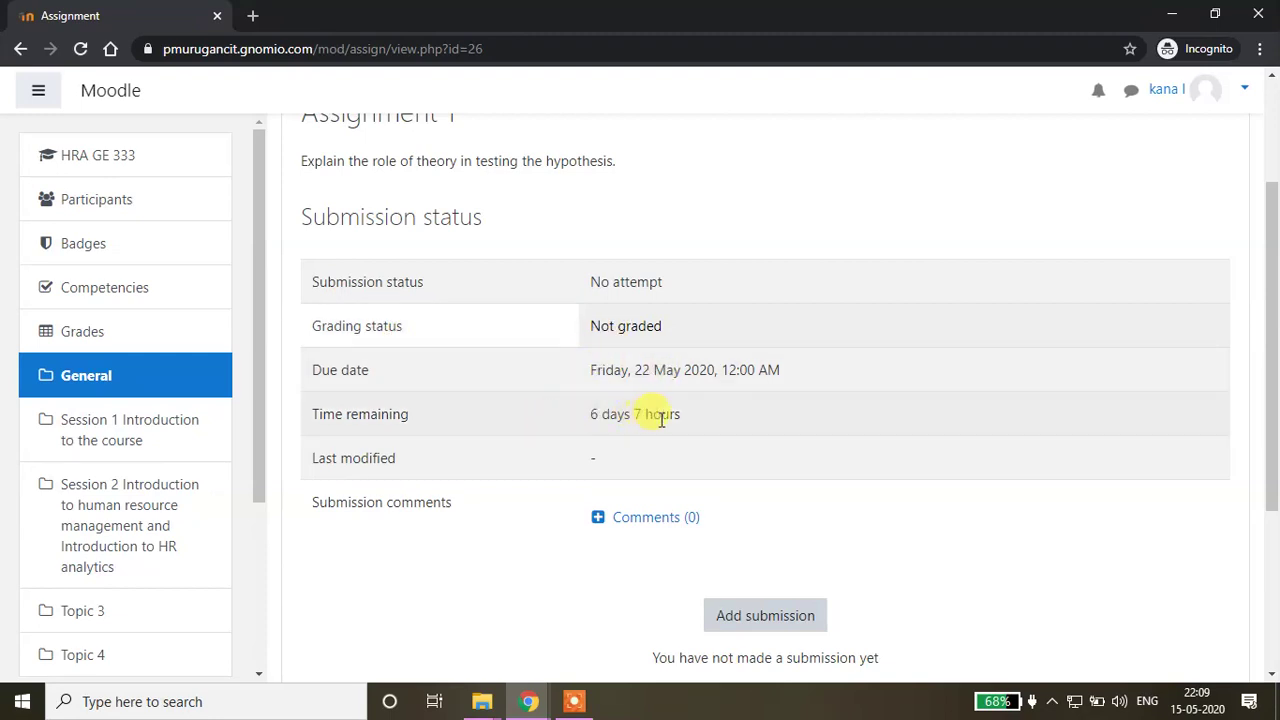
{"action": "scroll", "coordinate": [694, 617], "scroll_direction": "down", "scroll_amount": 2}
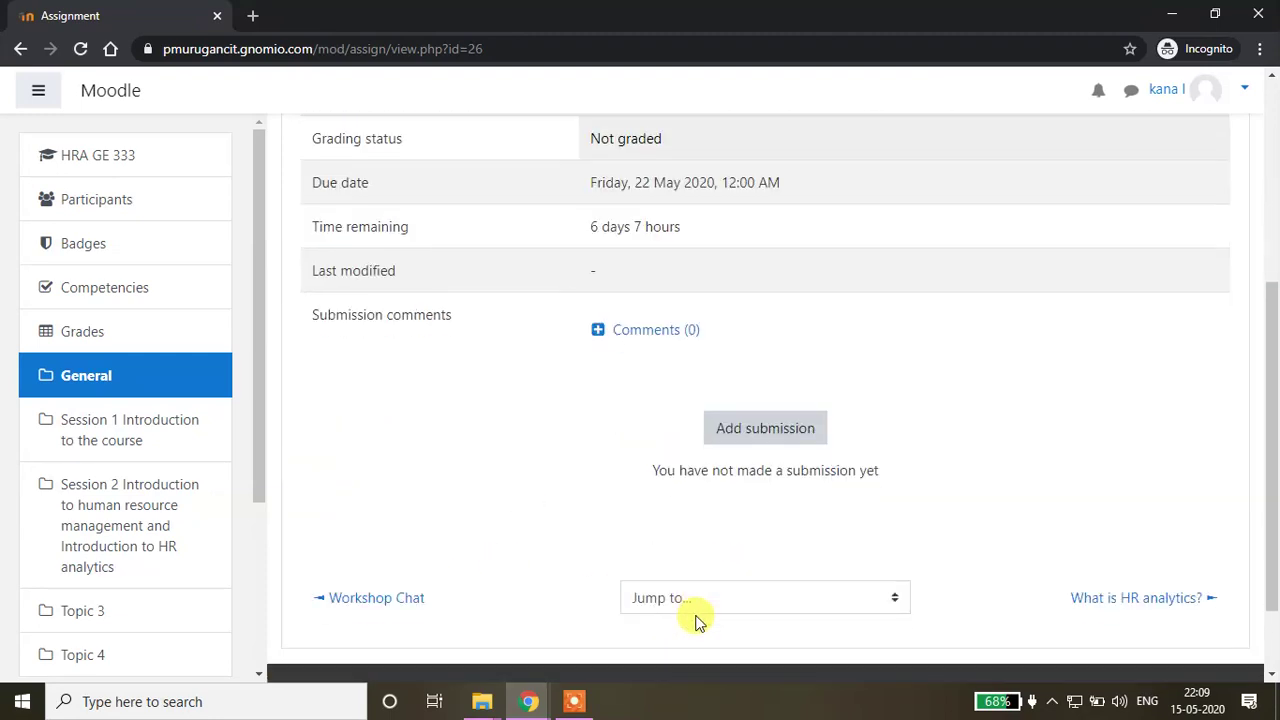
Add a submission and write a 25-word online text answer on theory's role in testing the hypothesis
{"action": "left_click", "coordinate": [758, 430]}
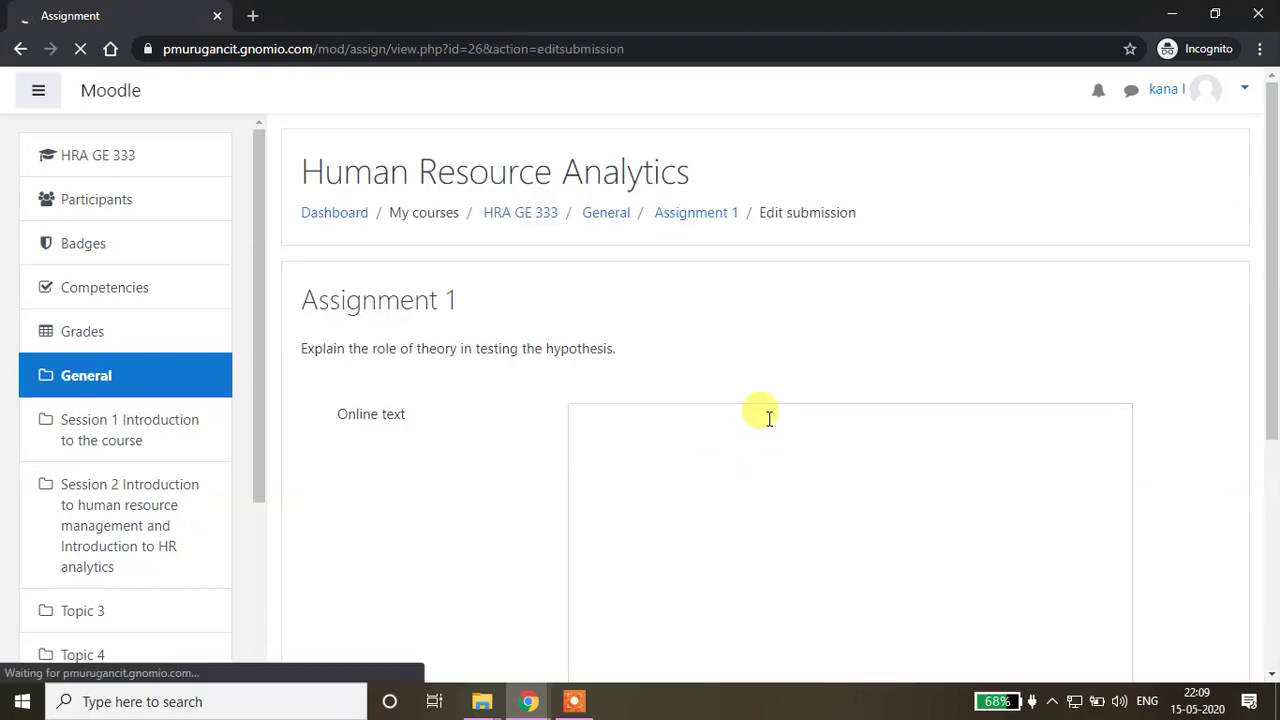
{"action": "left_click", "coordinate": [637, 440]}
{"action": "scroll", "coordinate": [648, 467], "scroll_direction": "down", "scroll_amount": 2}
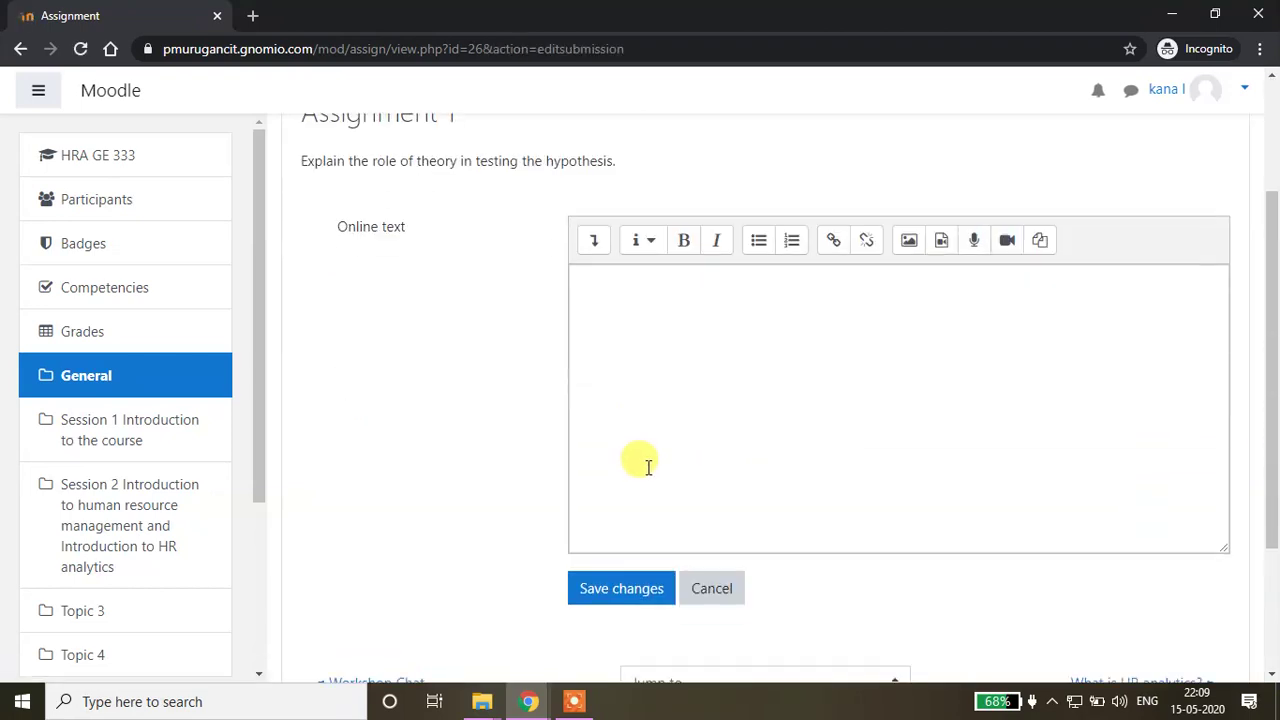
{"action": "scroll", "coordinate": [644, 462], "scroll_direction": "down", "scroll_amount": 1}
{"action": "scroll", "coordinate": [644, 462], "scroll_direction": "up", "scroll_amount": 2}
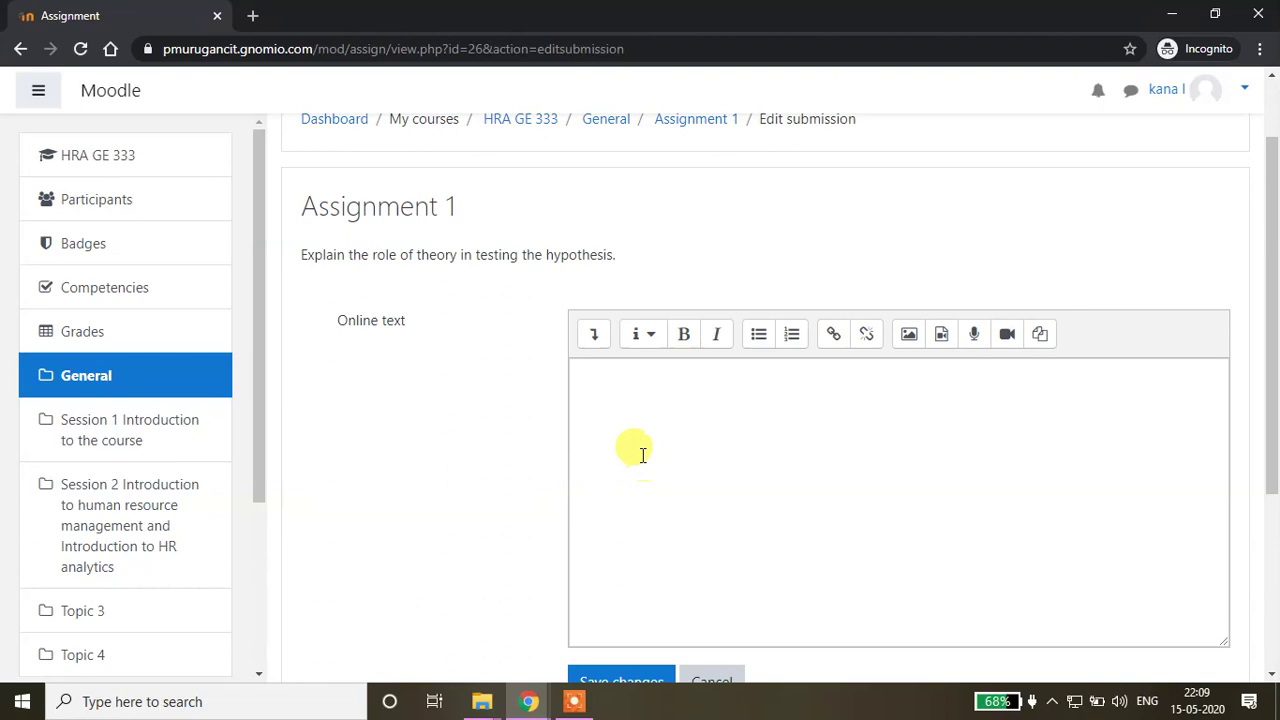
{"action": "left_click", "coordinate": [616, 378]}
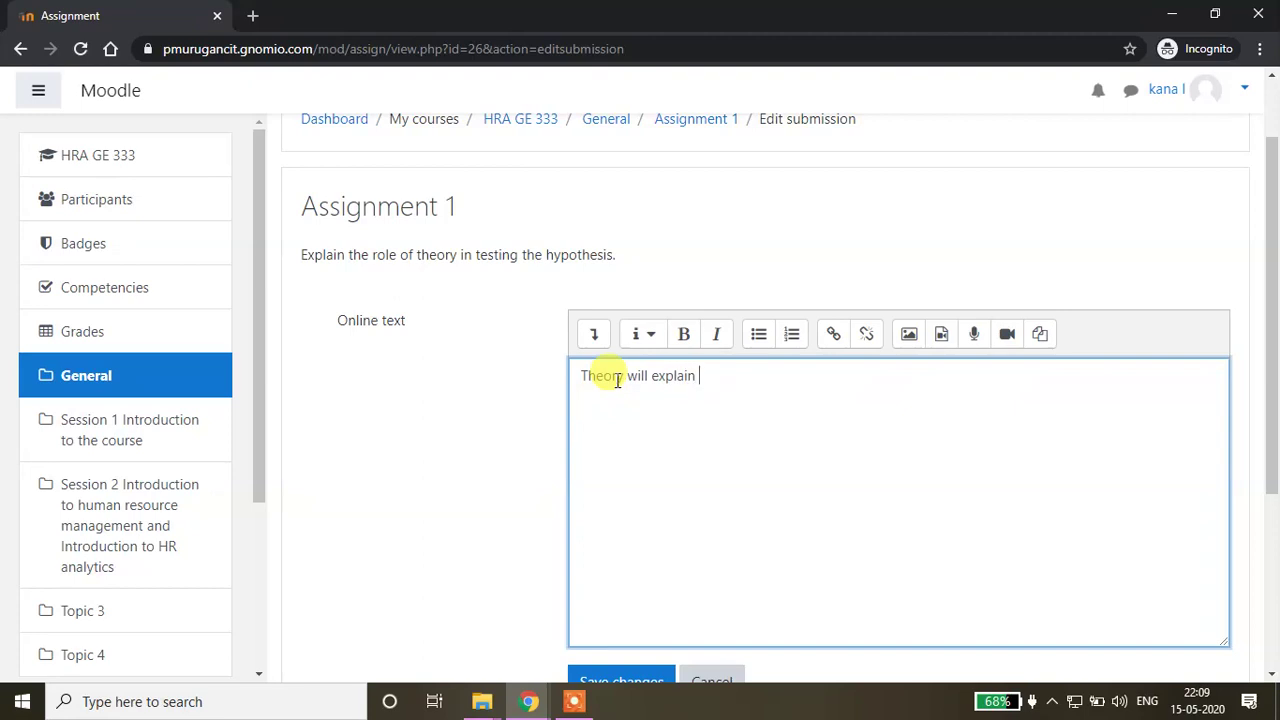
{"action": "key", "text": "BackSpace"}
{"action": "key", "text": "BackSpace"}
{"action": "key", "text": "BackSpace"}
{"action": "key", "text": "BackSpace"}
{"action": "key", "text": "BackSpace"}
{"action": "key", "text": "BackSpace"}
{"action": "key", "text": "BackSpace"}
{"action": "key", "text": "BackSpace"}
{"action": "key", "text": "BackSpace"}
{"action": "key", "text": "BackSpace"}
{"action": "key", "text": "BackSpace"}
{"action": "key", "text": "BackSpace"}
{"action": "key", "text": "BackSpace"}
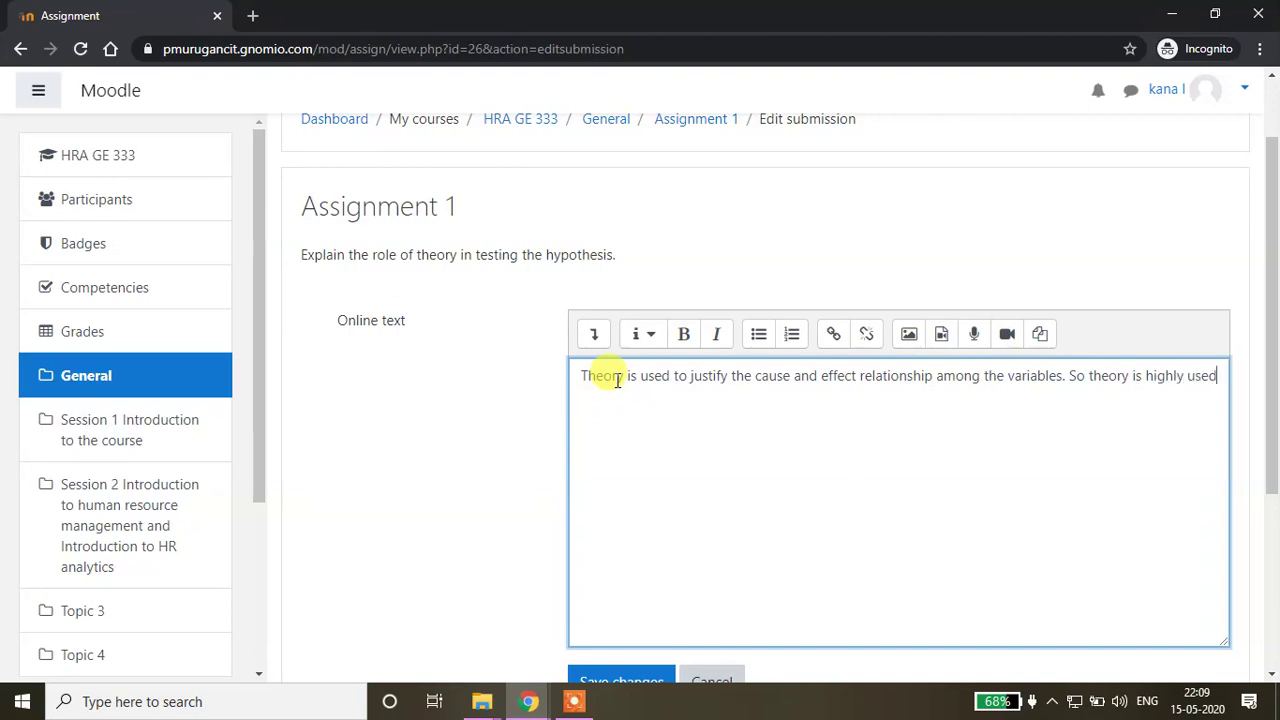
{"action": "type", "text": "w"}
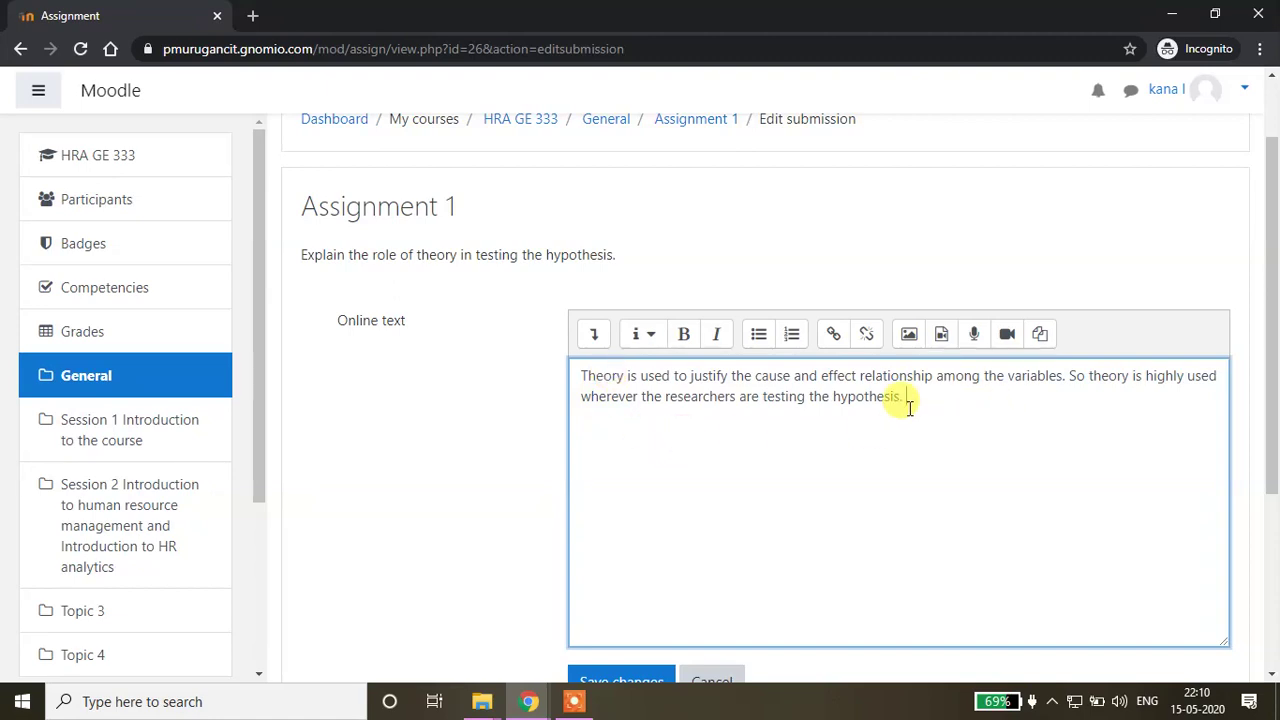
{"action": "left_click_drag", "start_coordinate": [905, 400], "coordinate": [862, 442]}
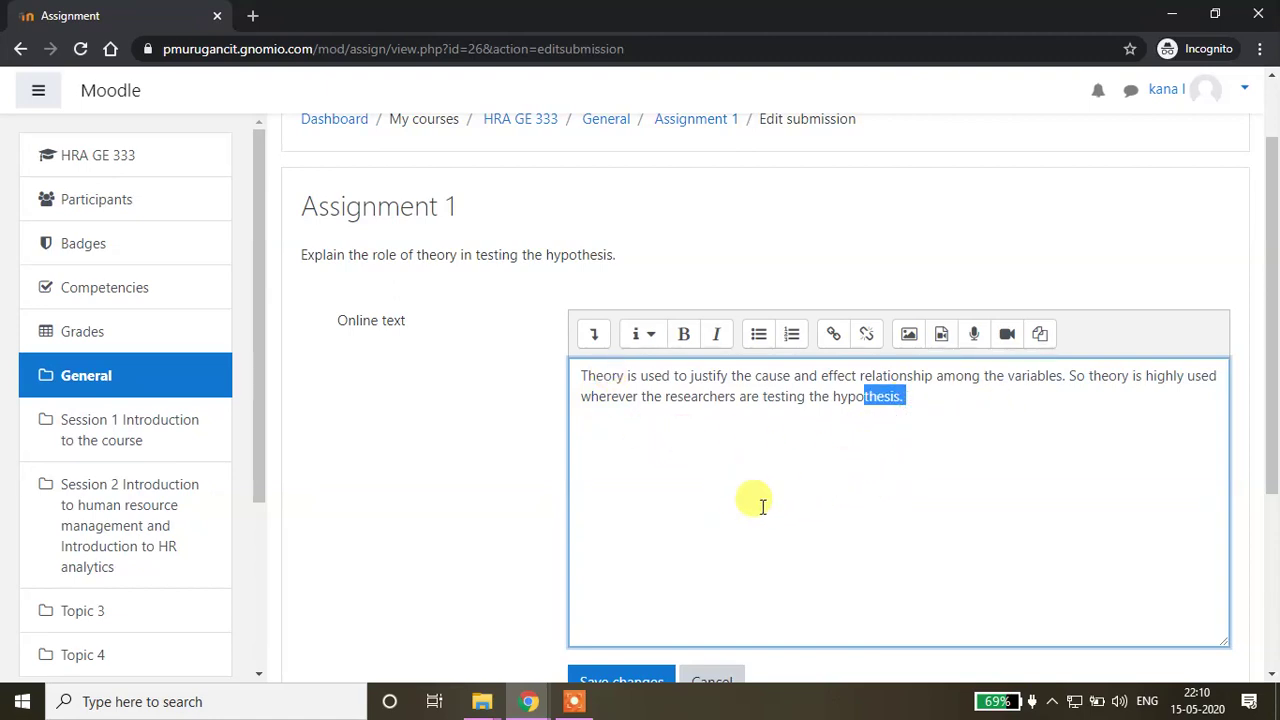
Save the answer as a draft so Assignment 1 shows Draft (not submitted)
{"action": "scroll", "coordinate": [697, 502], "scroll_direction": "down", "scroll_amount": 1}
{"action": "scroll", "coordinate": [697, 502], "scroll_direction": "down", "scroll_amount": 3}
{"action": "left_click", "coordinate": [617, 401]}
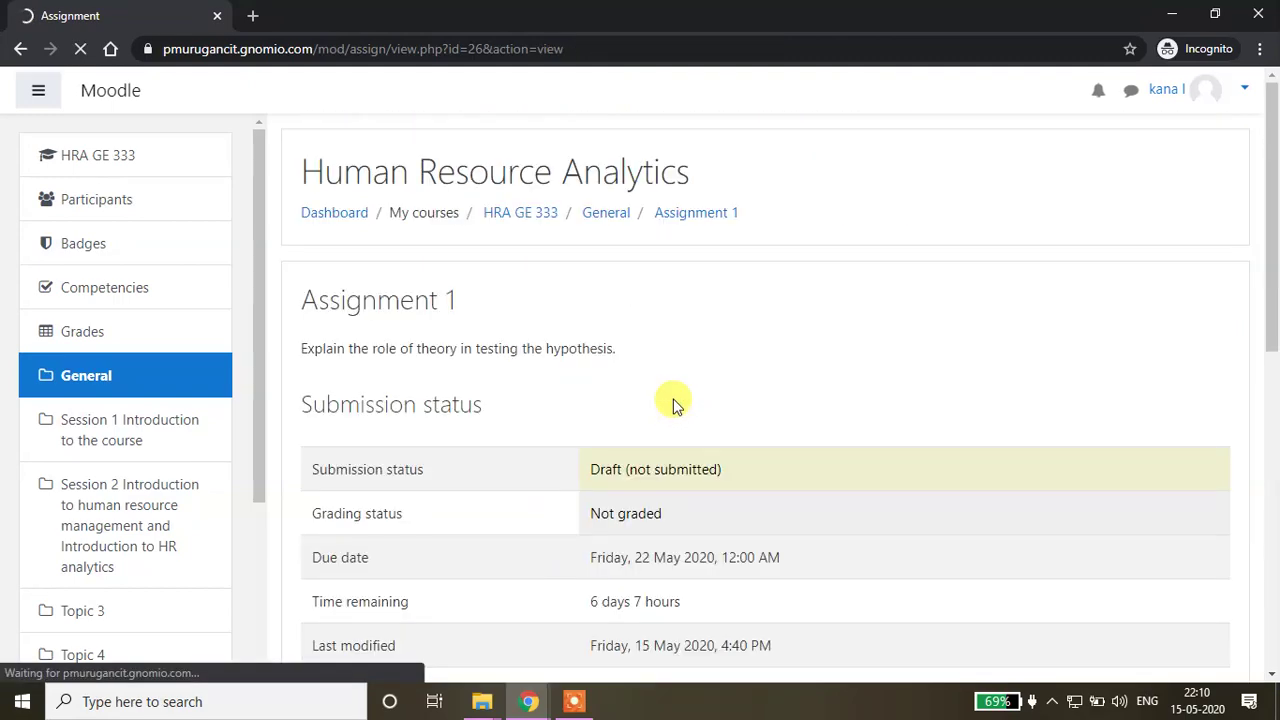
{"action": "scroll", "coordinate": [670, 407], "scroll_direction": "down", "scroll_amount": 2}
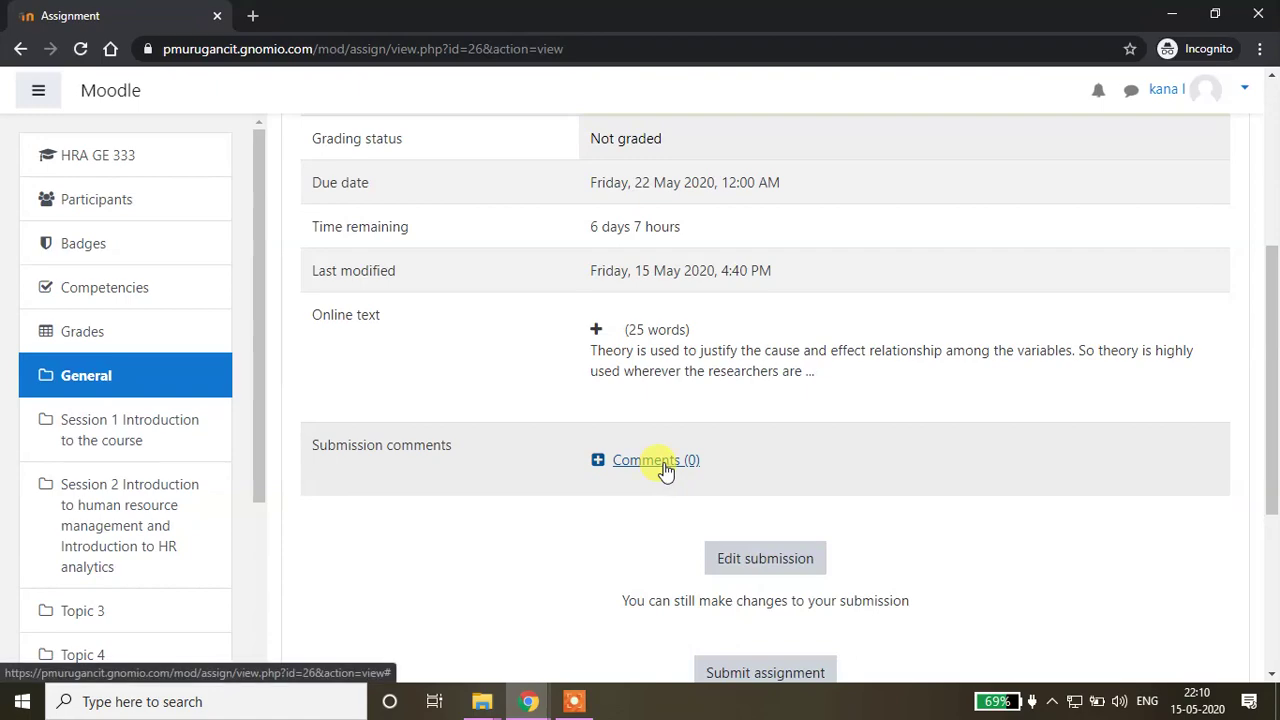
{"action": "scroll", "coordinate": [666, 474], "scroll_direction": "down", "scroll_amount": 3}
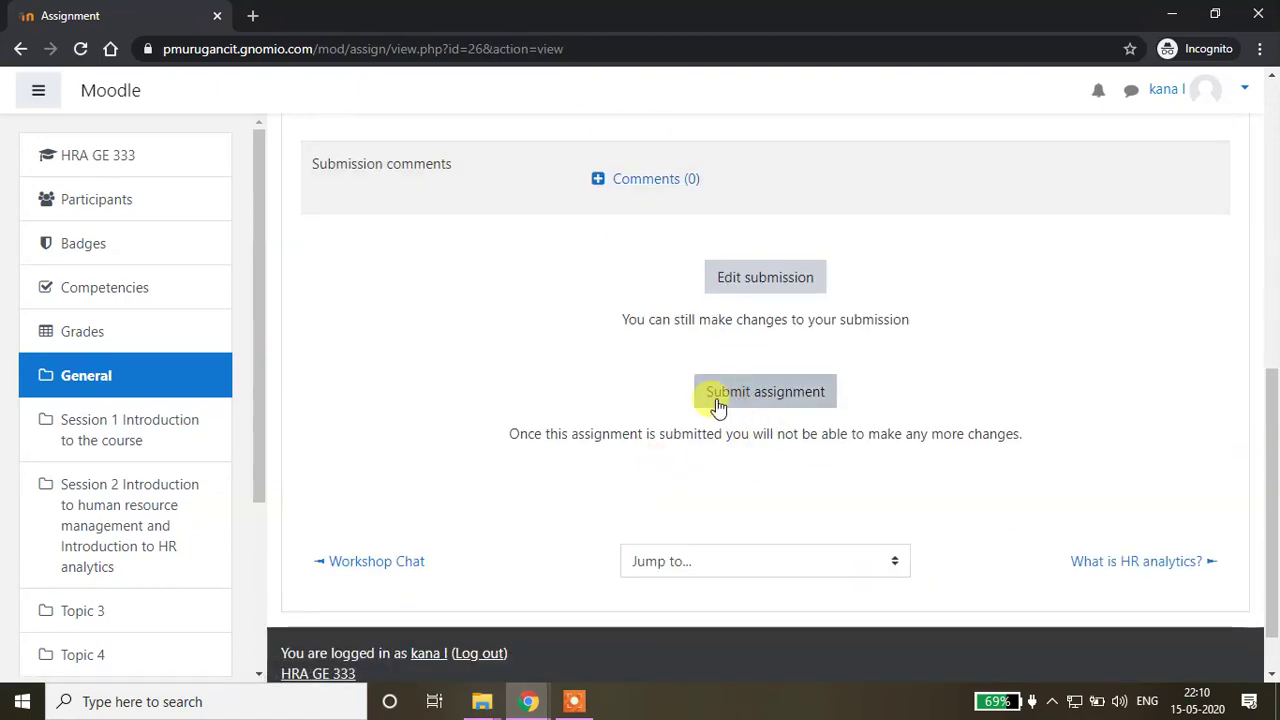
Submit Assignment 1 and confirm it, so the status reads Submitted for grading
{"action": "scroll", "coordinate": [714, 406], "scroll_direction": "up", "scroll_amount": 5}
{"action": "scroll", "coordinate": [720, 406], "scroll_direction": "down", "scroll_amount": 4}
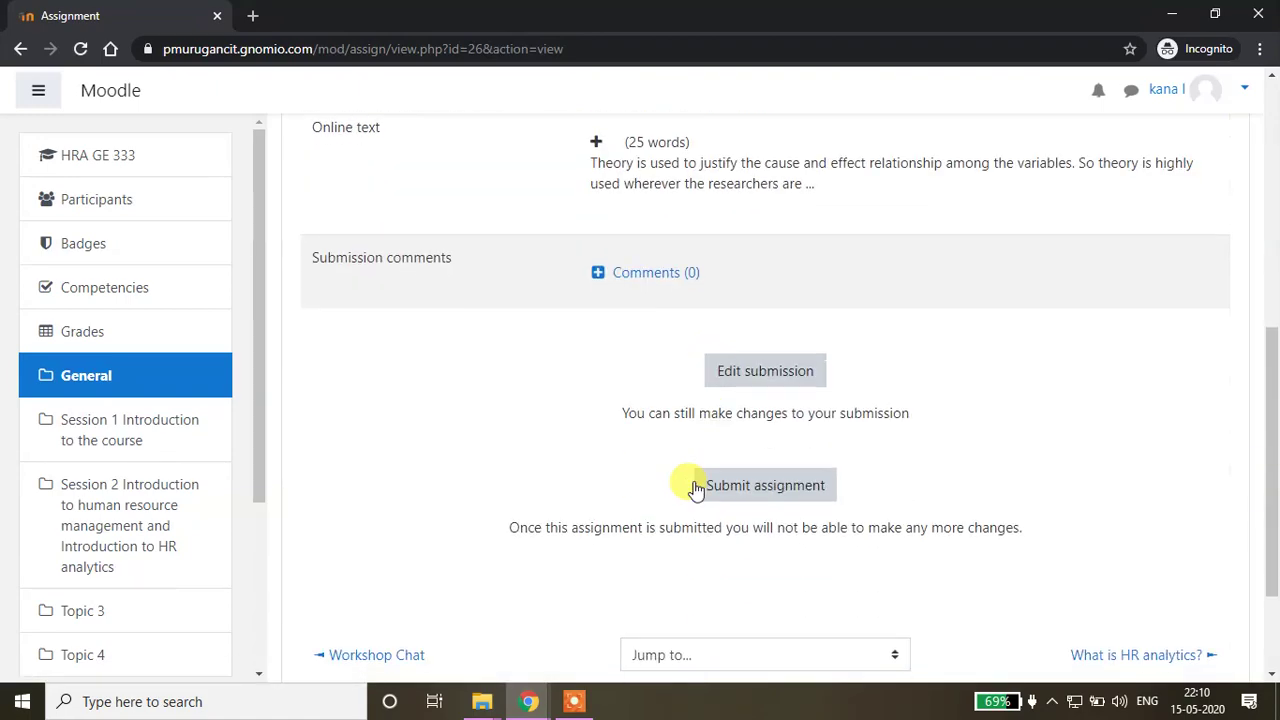
{"action": "left_click", "coordinate": [762, 489]}
{"action": "scroll", "coordinate": [810, 490], "scroll_direction": "down", "scroll_amount": 2}
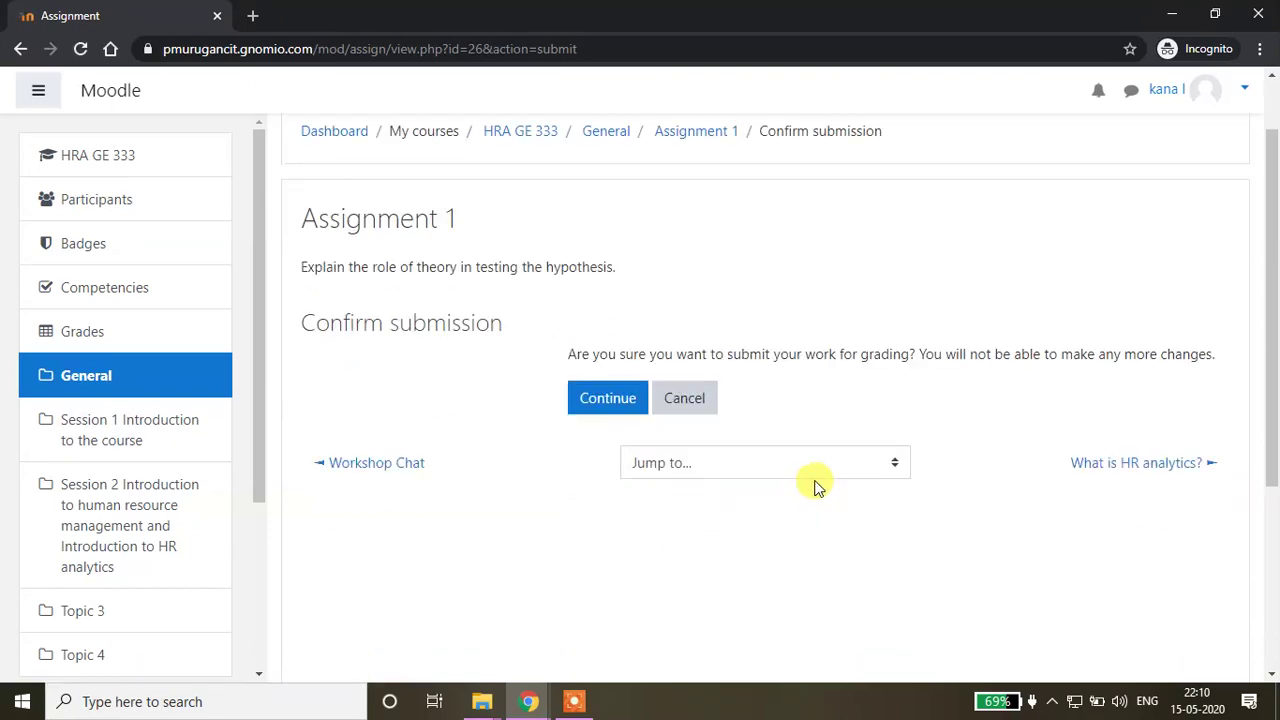
{"action": "left_click", "coordinate": [602, 390]}
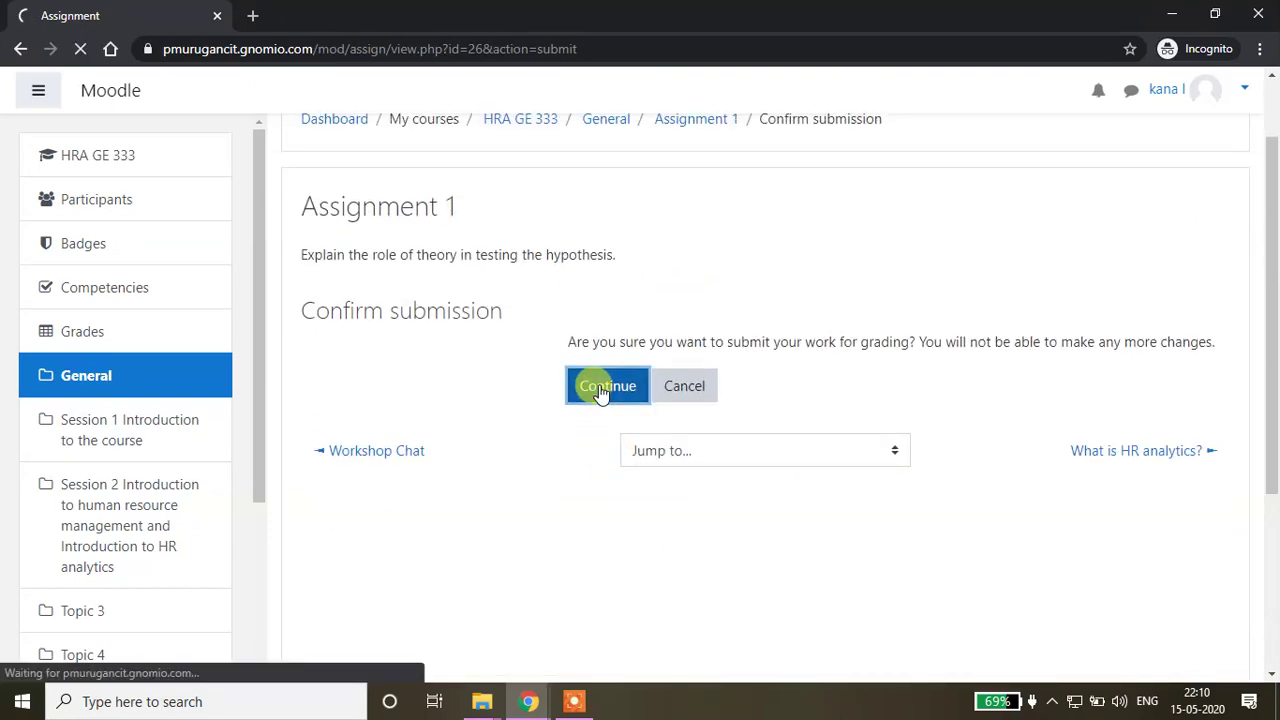
{"action": "scroll", "coordinate": [660, 440], "scroll_direction": "down", "scroll_amount": 3}
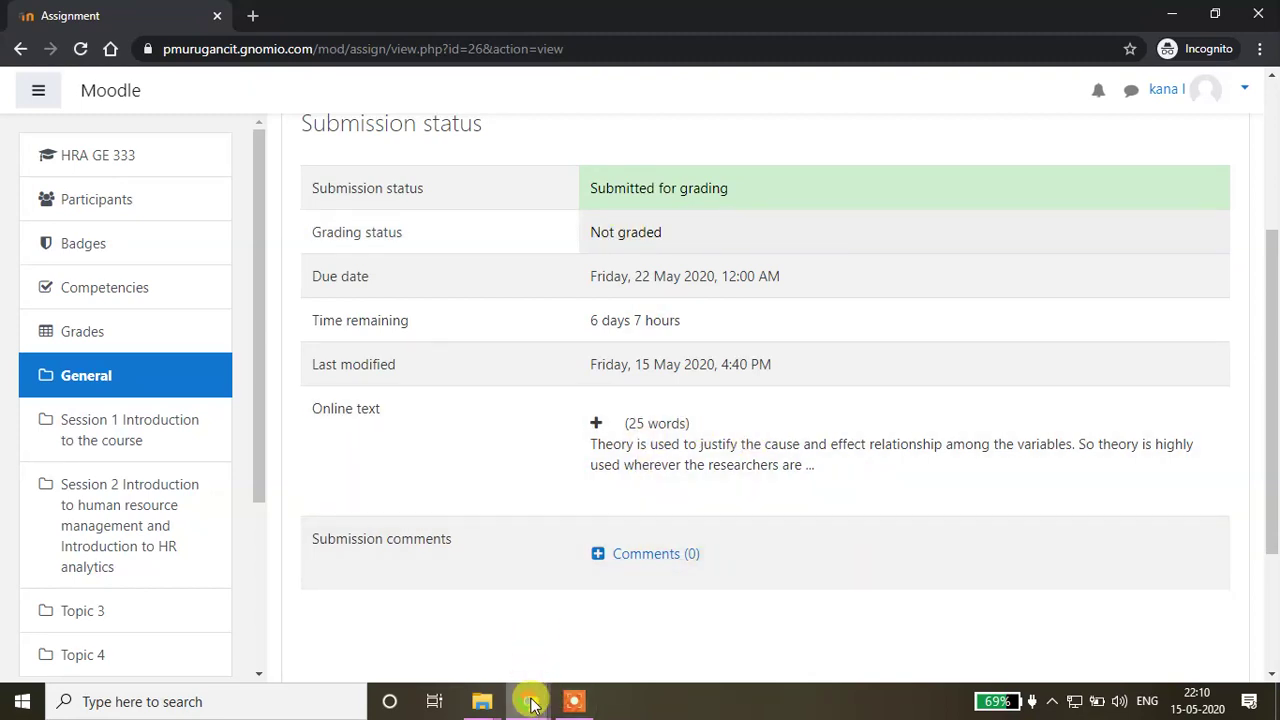
In the admin window, open Assignment 1's View all submissions table showing the student's entry
{"action": "mouse_move", "coordinate": [530, 700]}
{"action": "left_click", "coordinate": [420, 635]}
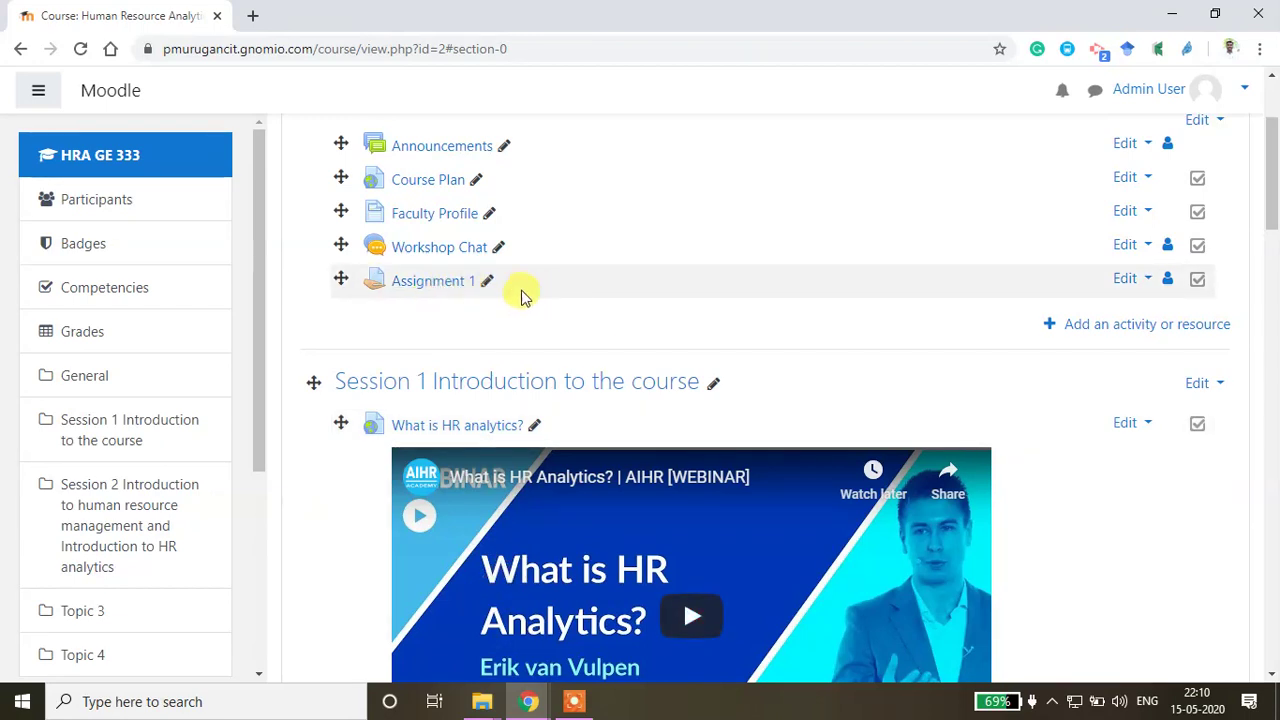
{"action": "left_click", "coordinate": [420, 286]}
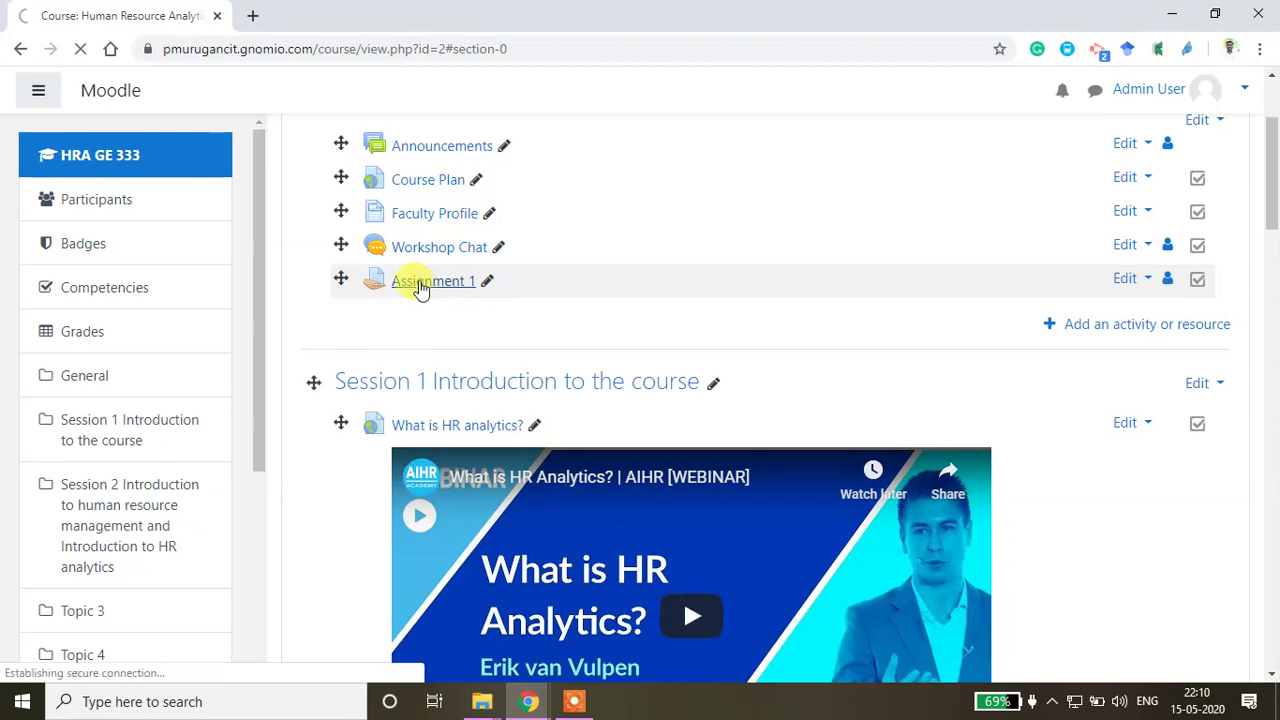
{"action": "scroll", "coordinate": [617, 365], "scroll_direction": "down", "scroll_amount": 2}
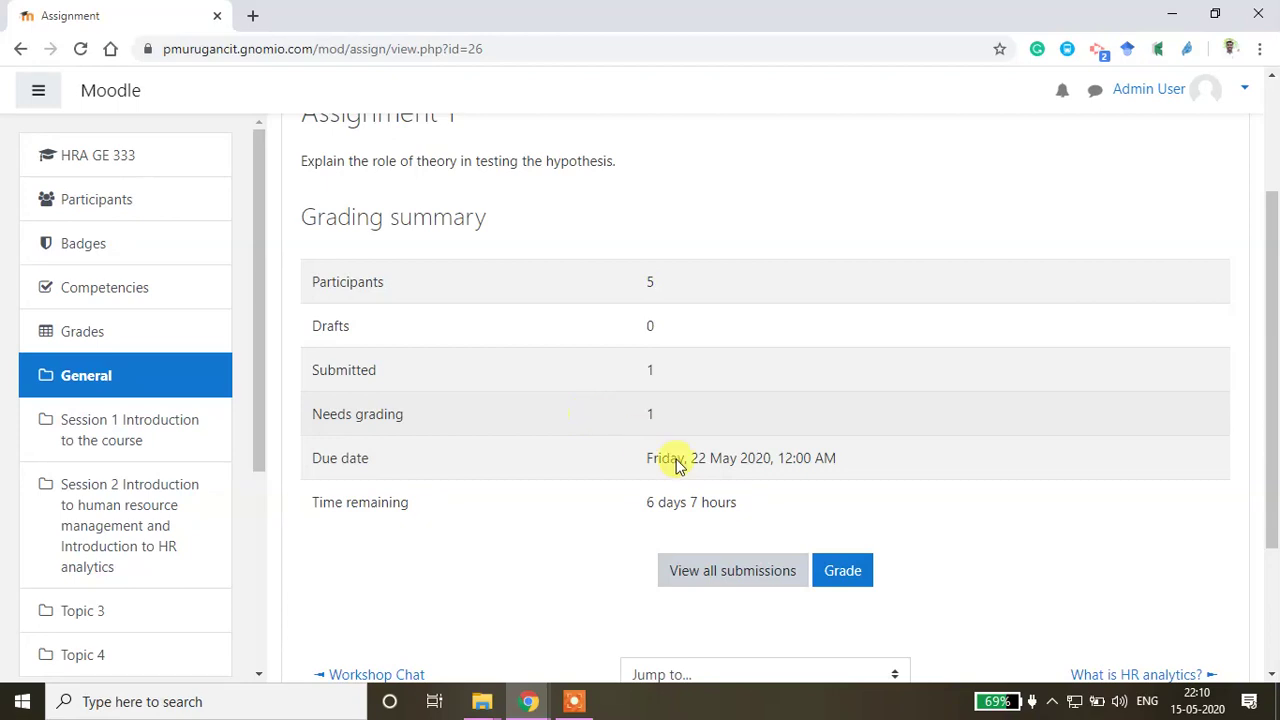
{"action": "left_click", "coordinate": [731, 574]}
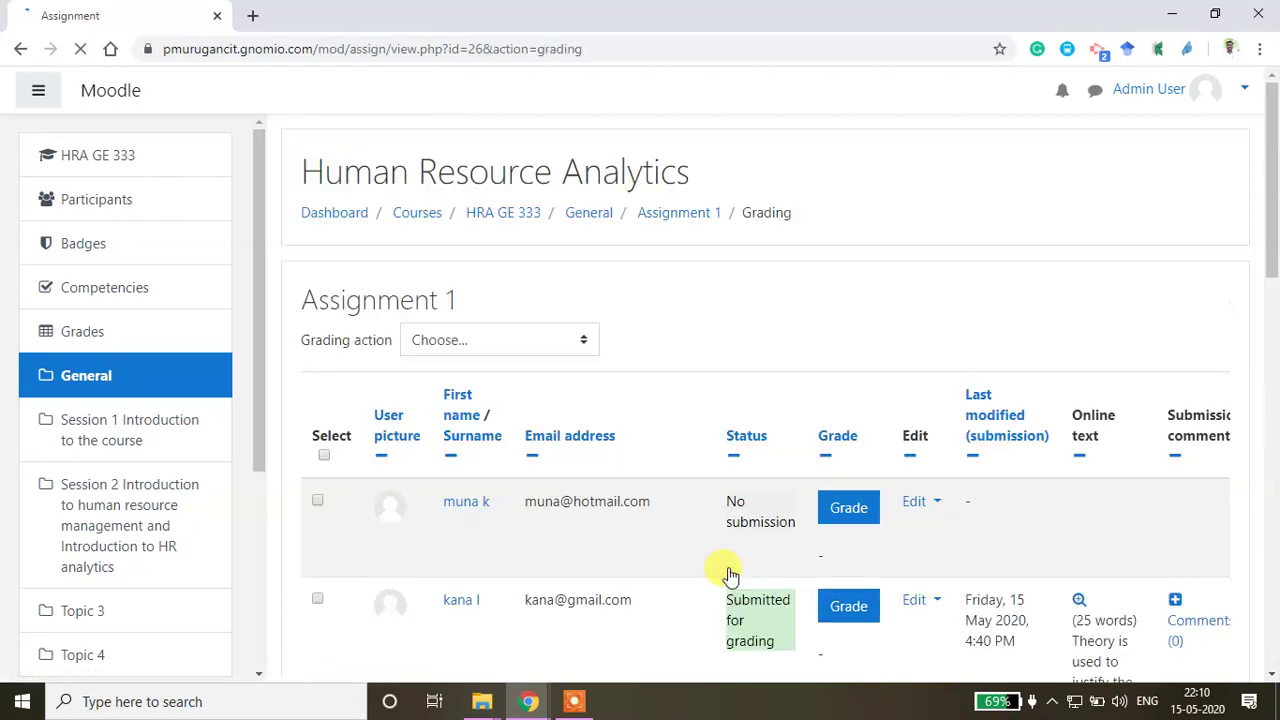
{"action": "scroll", "coordinate": [711, 549], "scroll_direction": "down", "scroll_amount": 3}
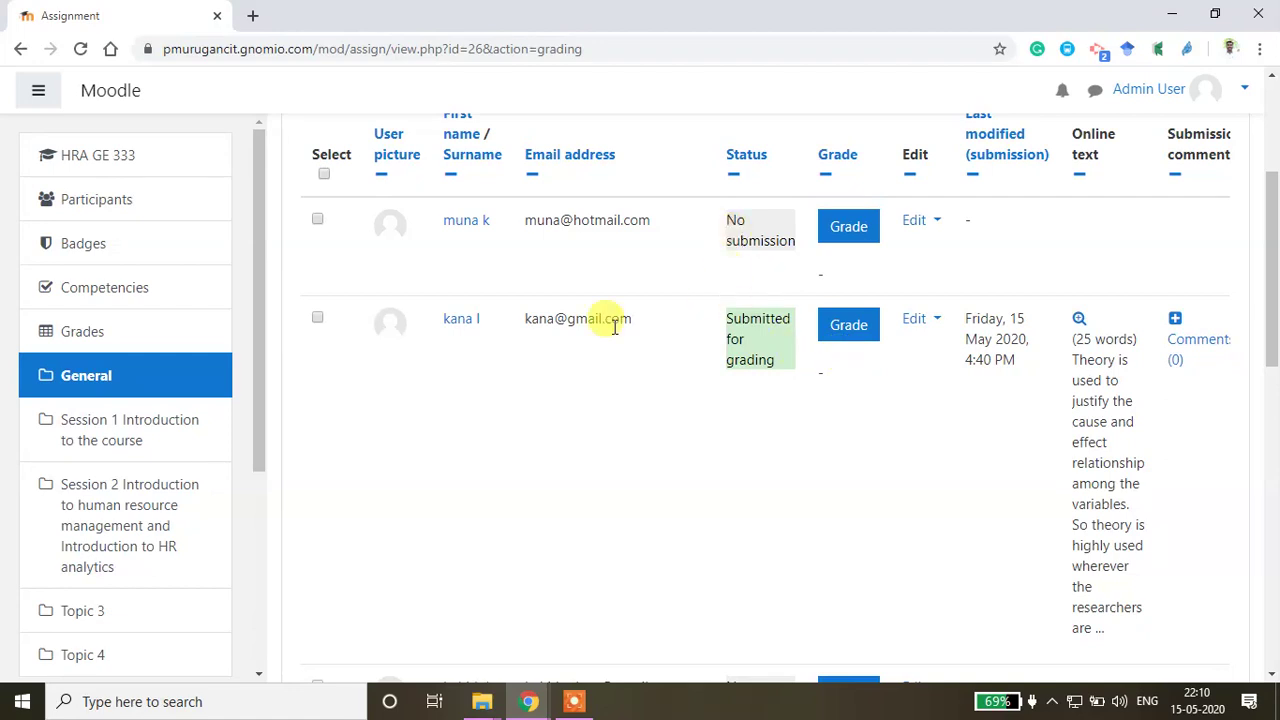
Open the student's submission for grading and expand its full online text answer
{"action": "left_click", "coordinate": [866, 338]}
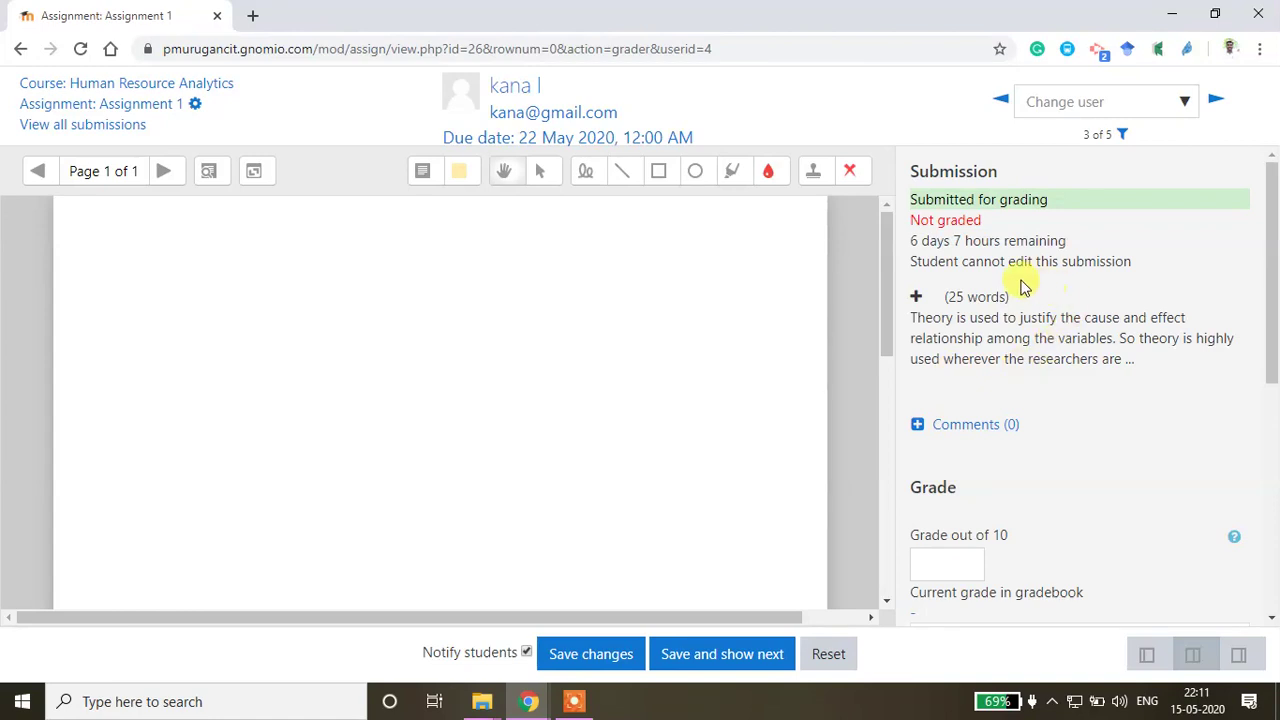
{"action": "left_click_drag", "start_coordinate": [916, 316], "coordinate": [1155, 362]}
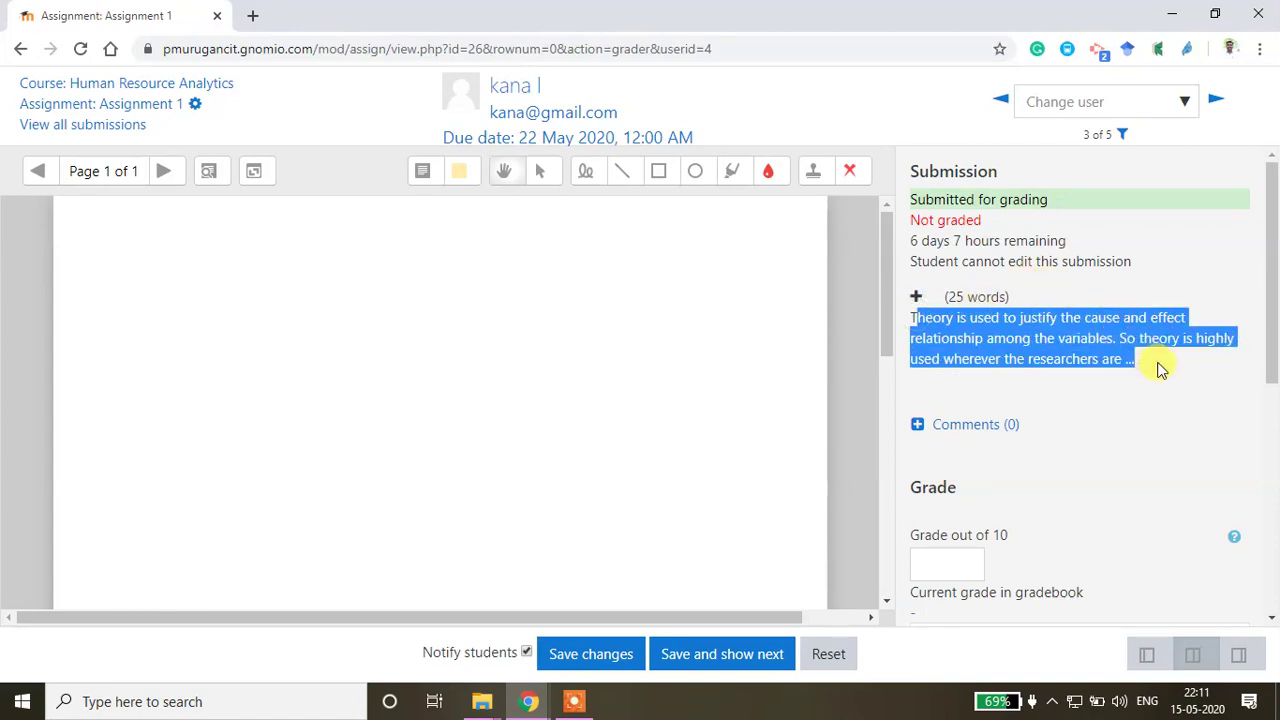
{"action": "left_click", "coordinate": [914, 296]}
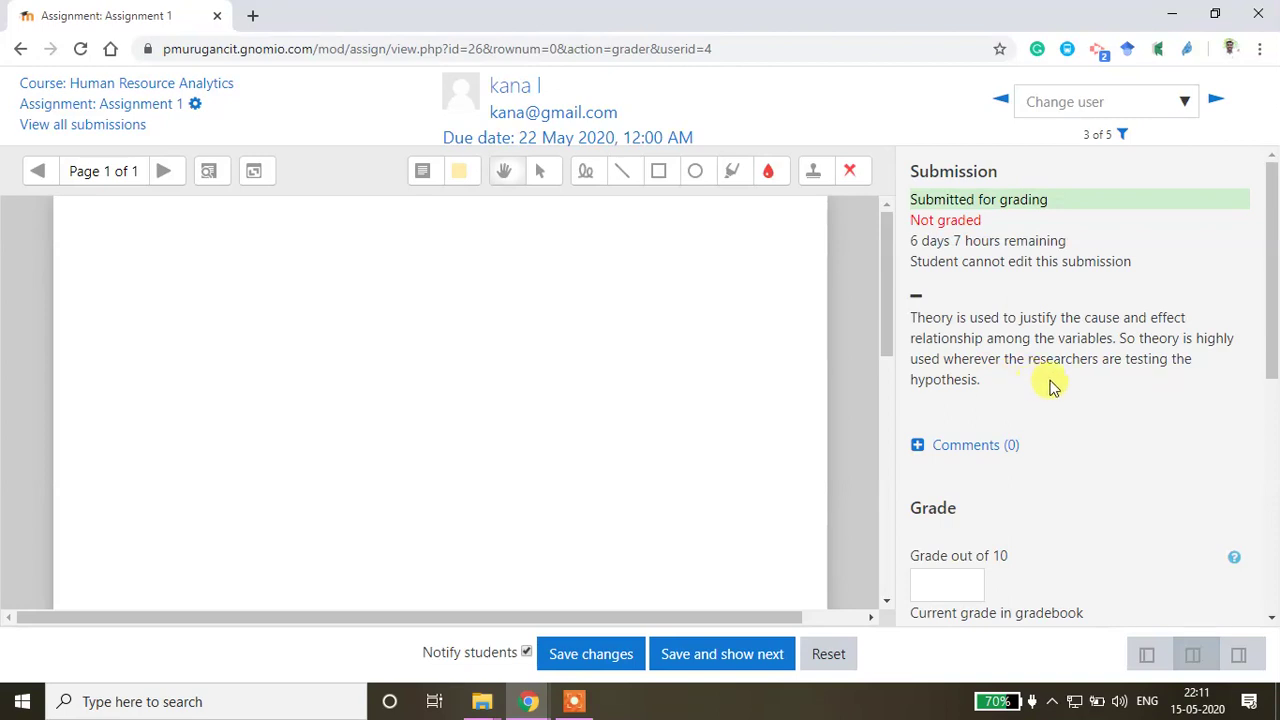
{"action": "left_click_drag", "start_coordinate": [981, 380], "coordinate": [908, 316]}
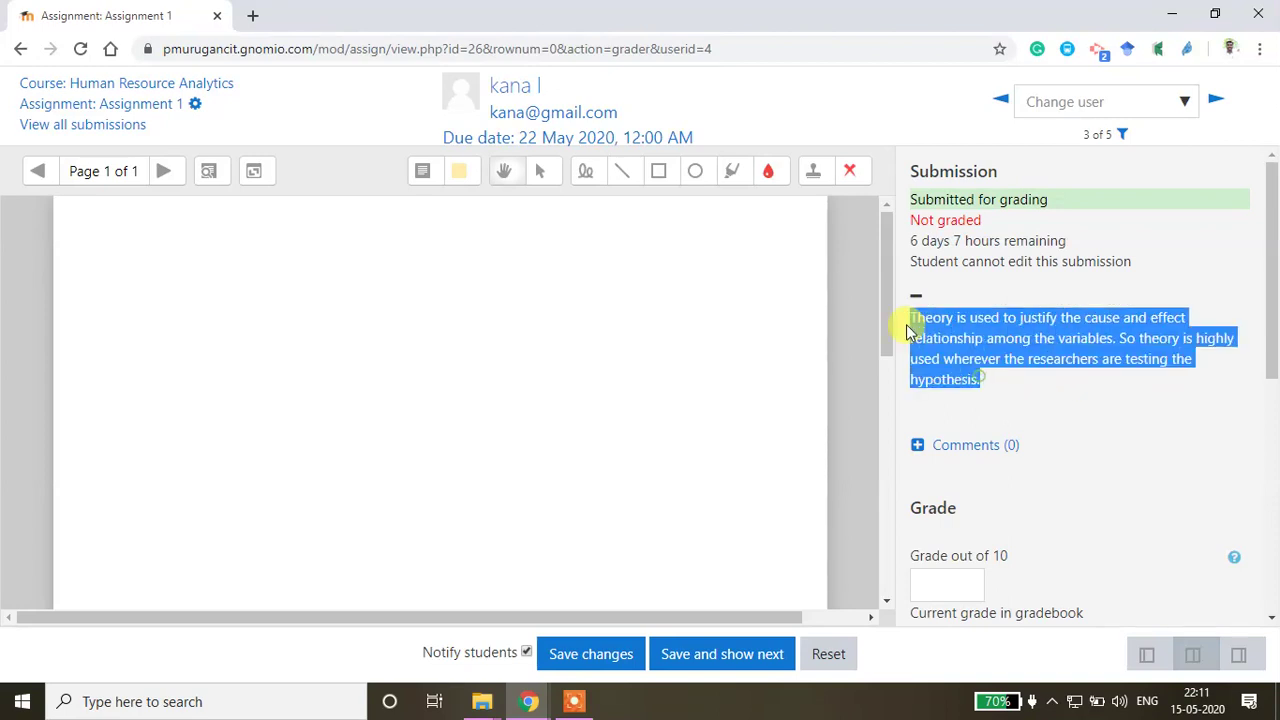
{"action": "left_click", "coordinate": [970, 448]}
{"action": "left_click", "coordinate": [993, 478]}
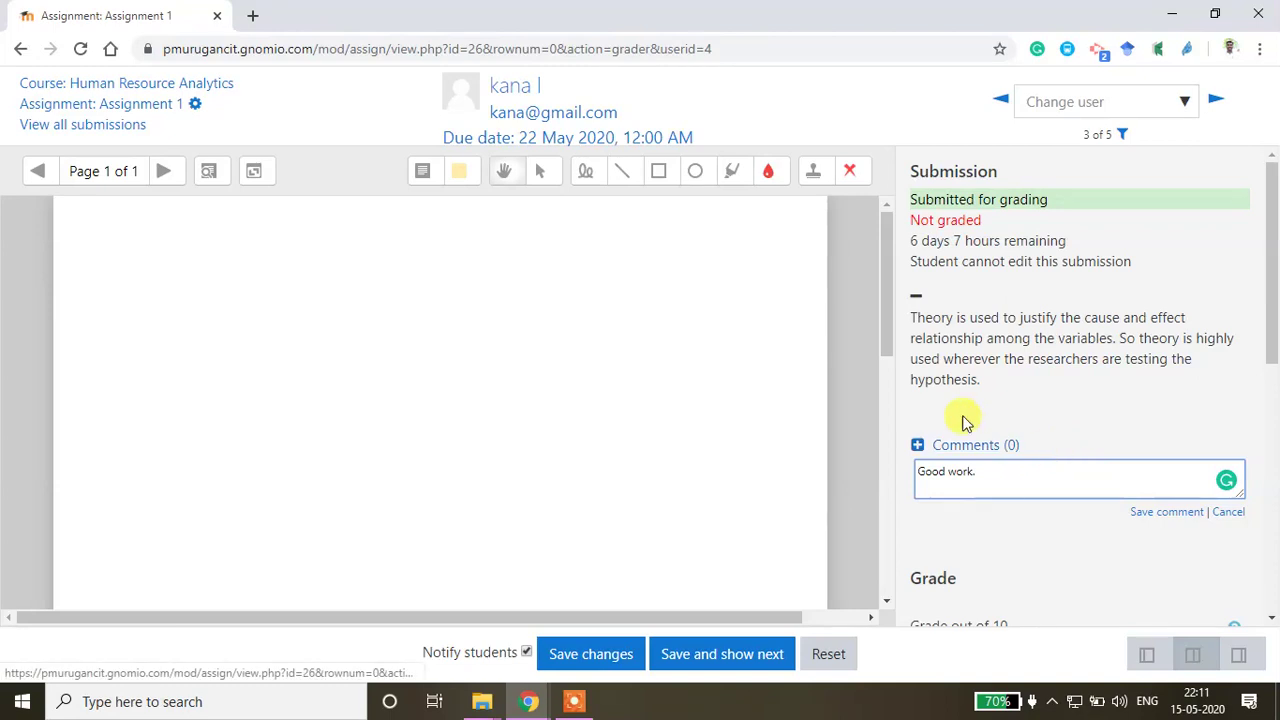
{"action": "scroll", "coordinate": [1003, 457], "scroll_direction": "down", "scroll_amount": 2}
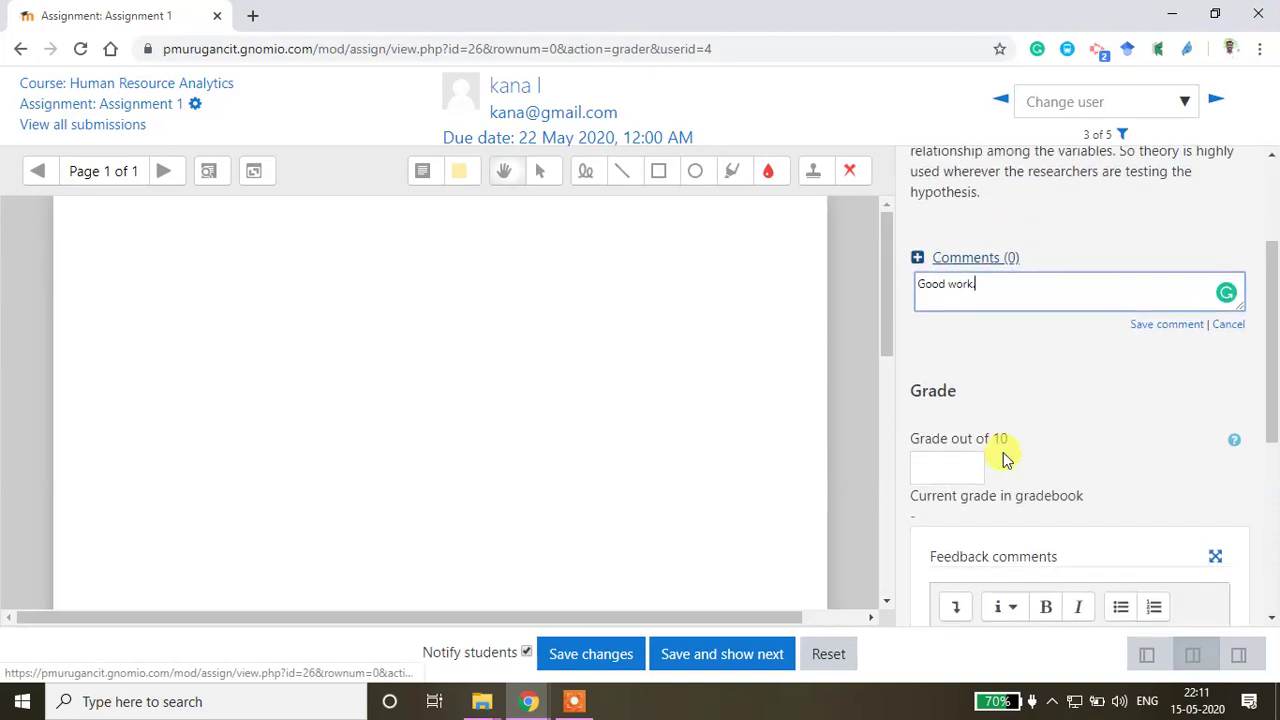
Enter grade 7 out of 10 and feedback "Overall its a good attempt. Keep it up."
{"action": "left_click", "coordinate": [950, 474]}
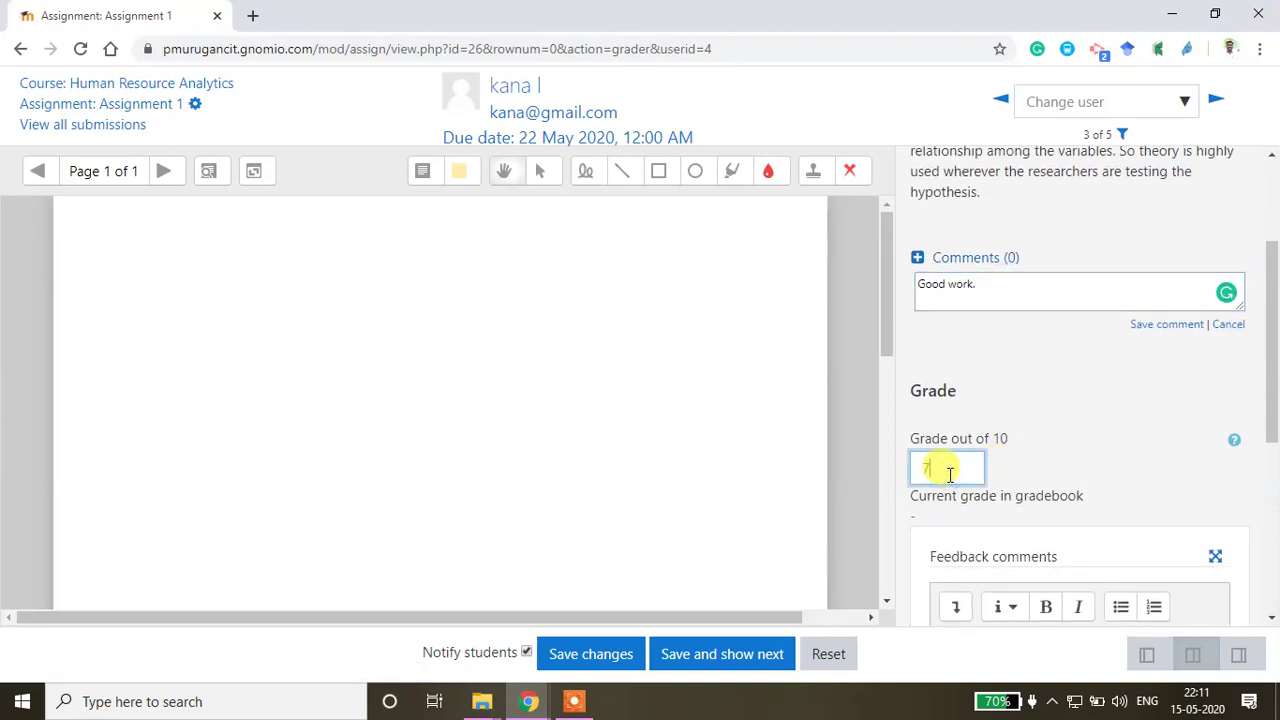
{"action": "type", "text": "7"}
{"action": "scroll", "coordinate": [1010, 460], "scroll_direction": "down", "scroll_amount": 2}
{"action": "left_click", "coordinate": [1012, 522]}
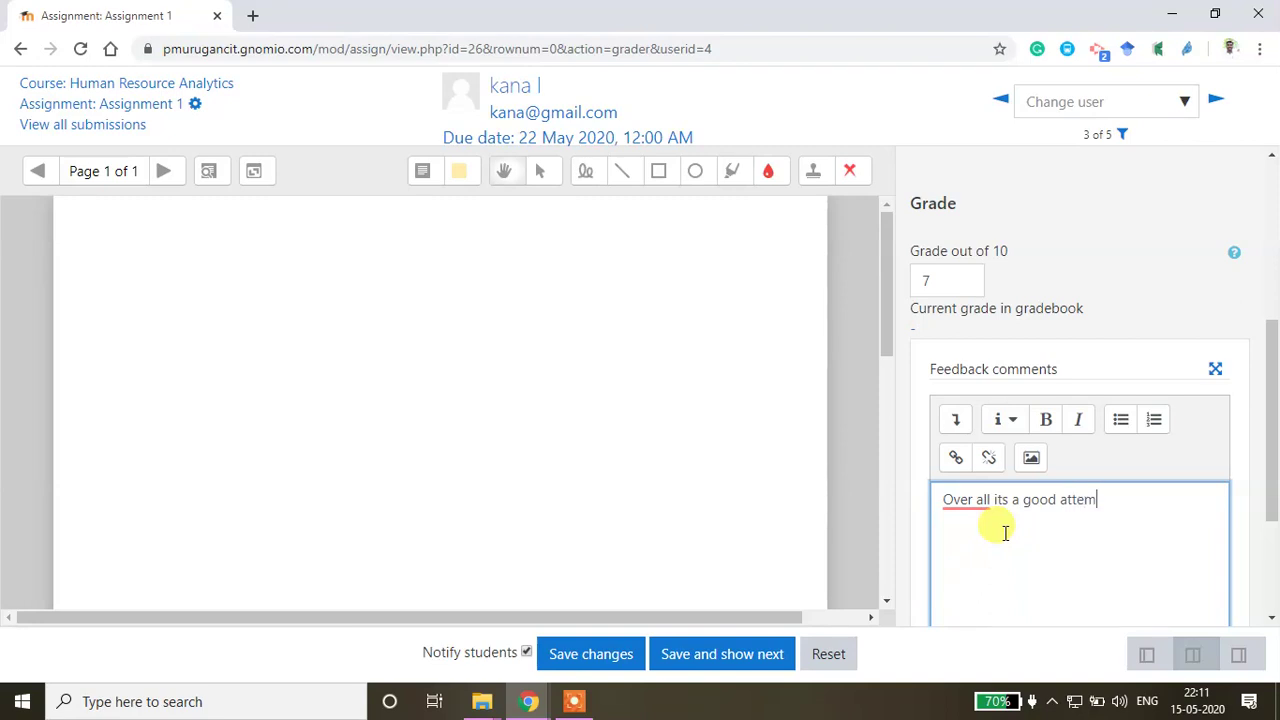
{"action": "type", "text": "Keep it up."}
{"action": "left_click", "coordinate": [970, 502]}
{"action": "left_click", "coordinate": [988, 552]}
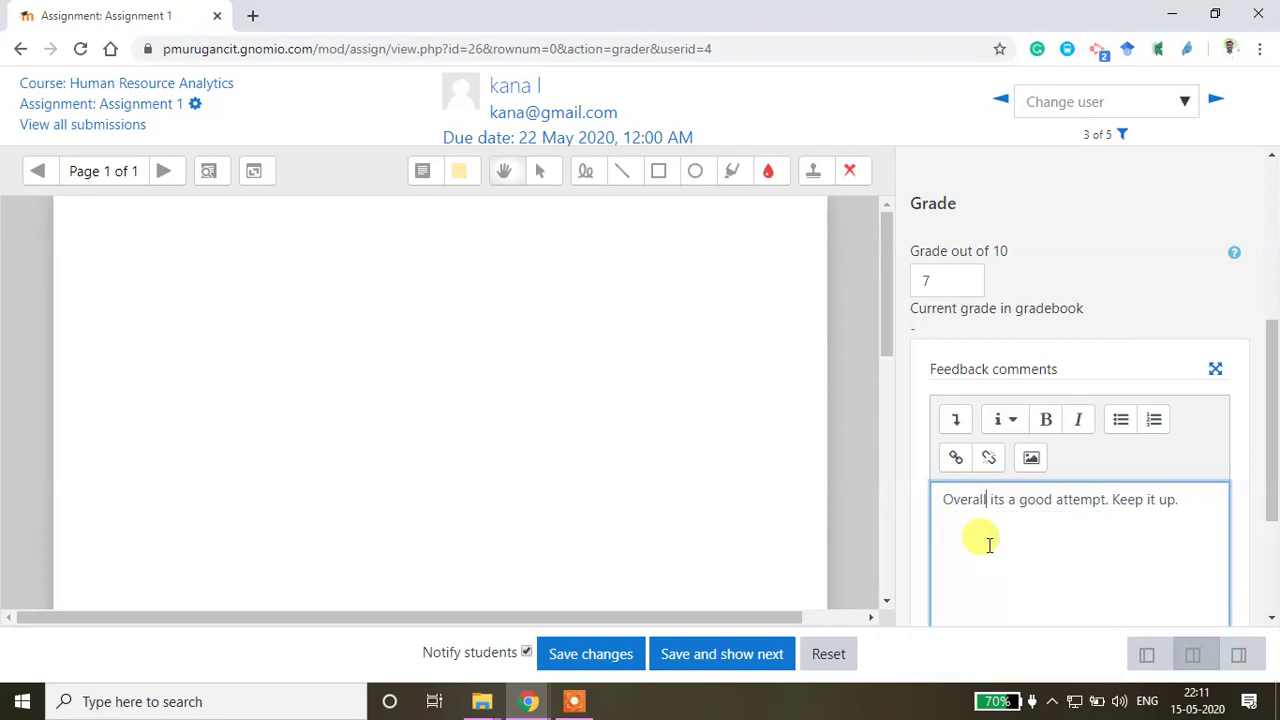
{"action": "scroll", "coordinate": [1043, 470], "scroll_direction": "down", "scroll_amount": 3}
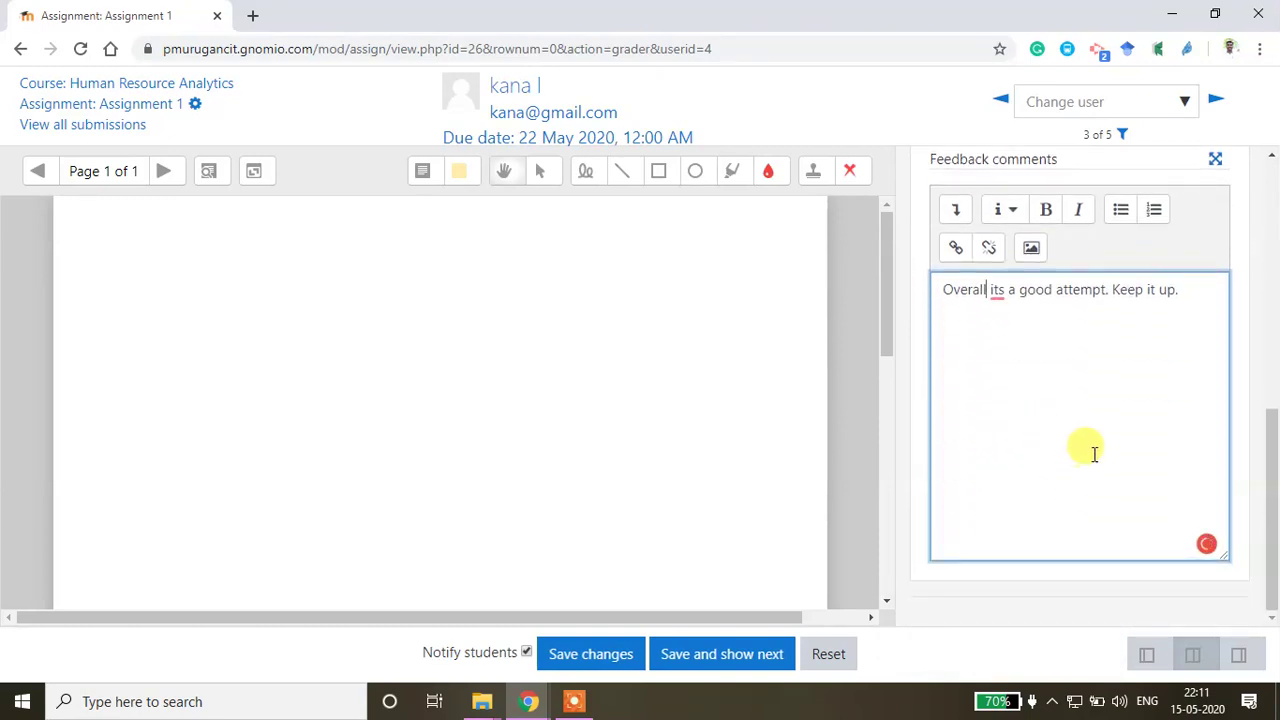
Save the 7/10 grade and feedback, dismissing the Changes saved confirmation
{"action": "left_click", "coordinate": [597, 656]}
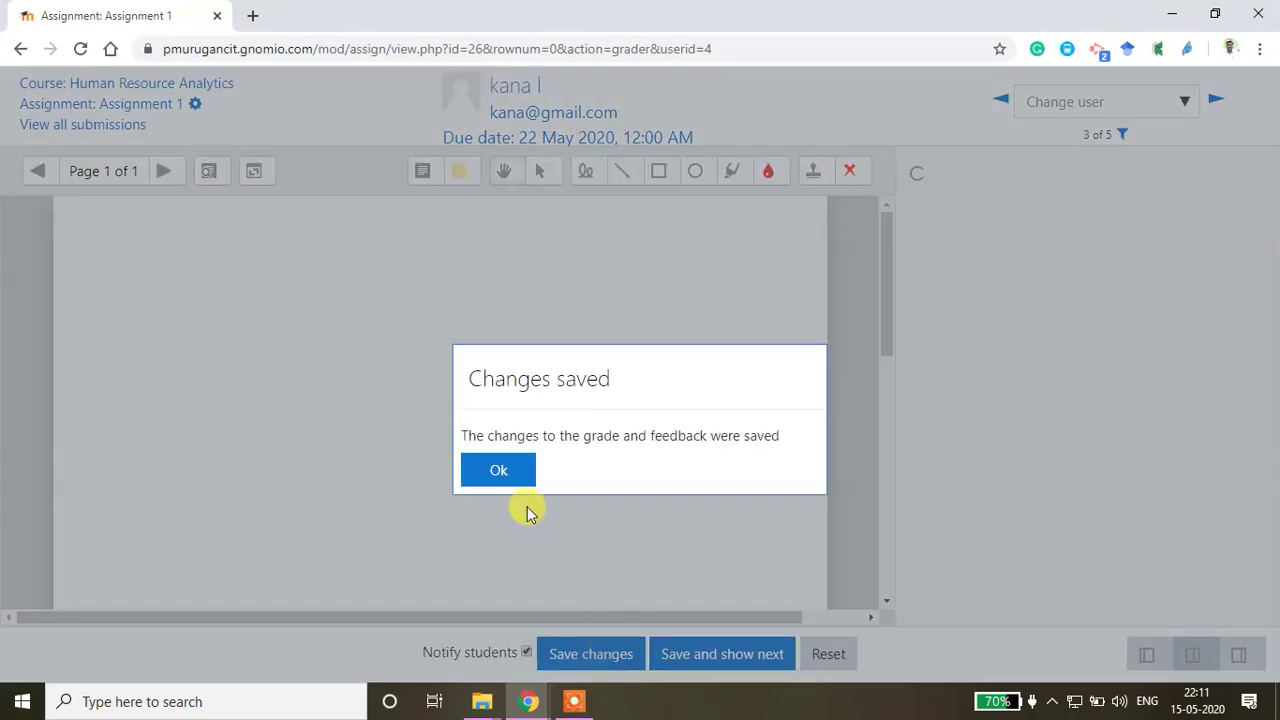
{"action": "left_click", "coordinate": [491, 471]}
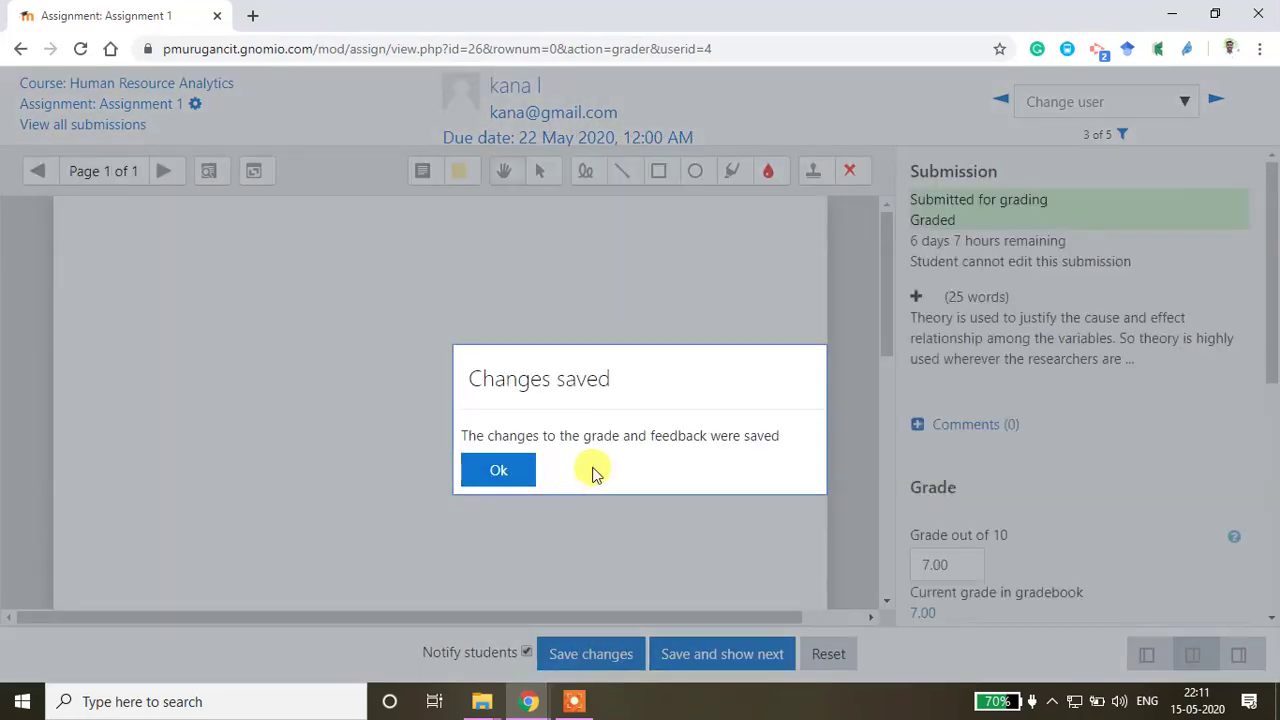
{"action": "left_click", "coordinate": [499, 468]}
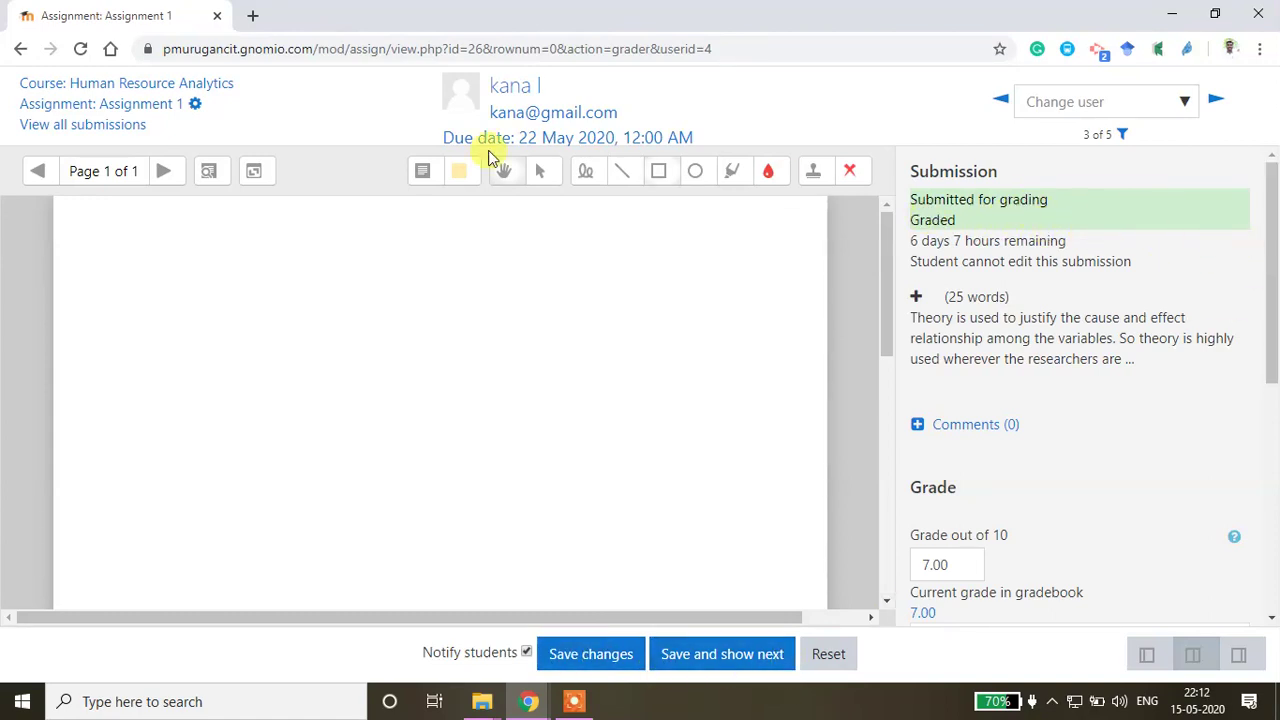
Open the course Grader report showing 7.00 for Assignment 1 and the course total
{"action": "left_click", "coordinate": [130, 84]}
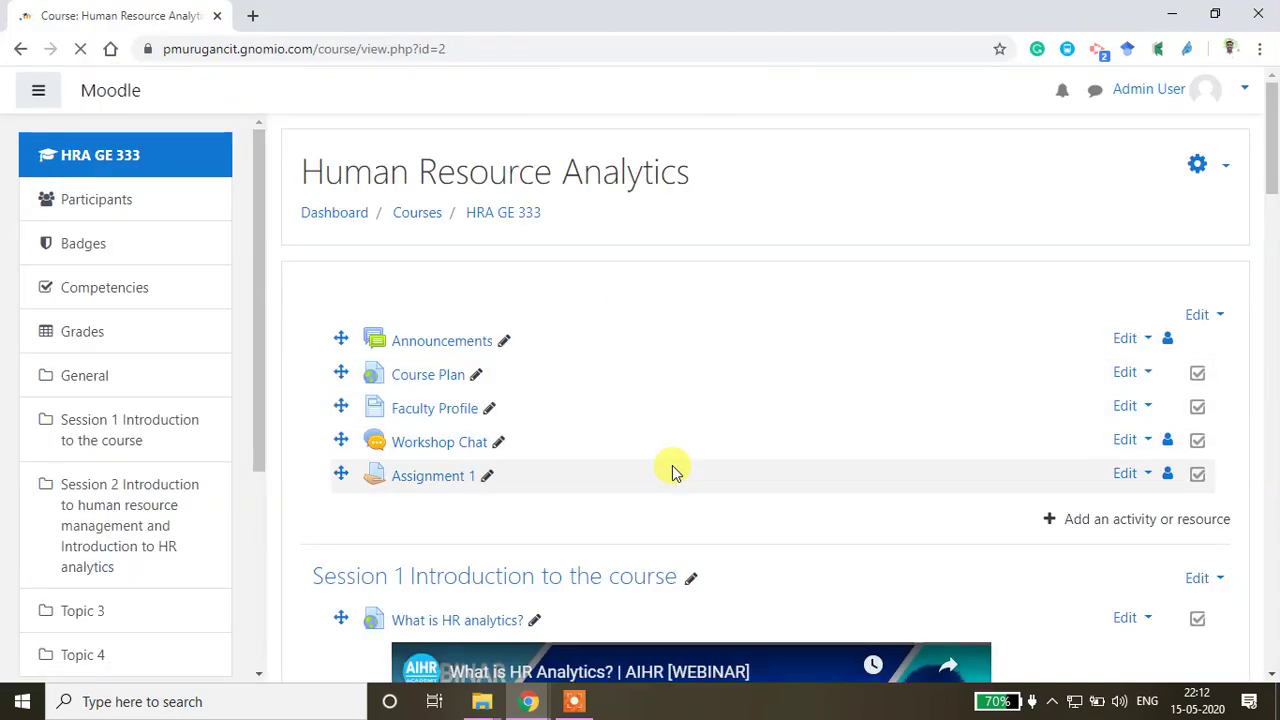
{"action": "scroll", "coordinate": [673, 470], "scroll_direction": "down", "scroll_amount": 1}
{"action": "left_click", "coordinate": [79, 335]}
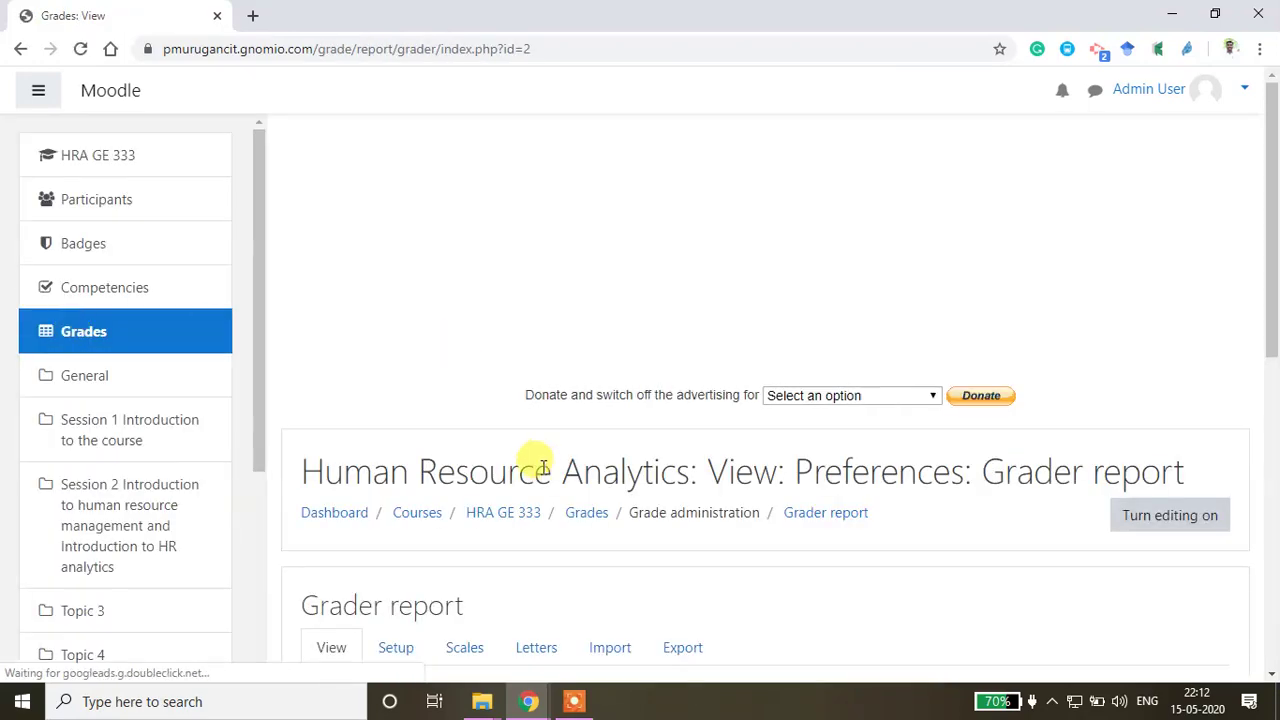
{"action": "scroll", "coordinate": [537, 468], "scroll_direction": "down", "scroll_amount": 5}
{"action": "scroll", "coordinate": [541, 470], "scroll_direction": "down", "scroll_amount": 2}
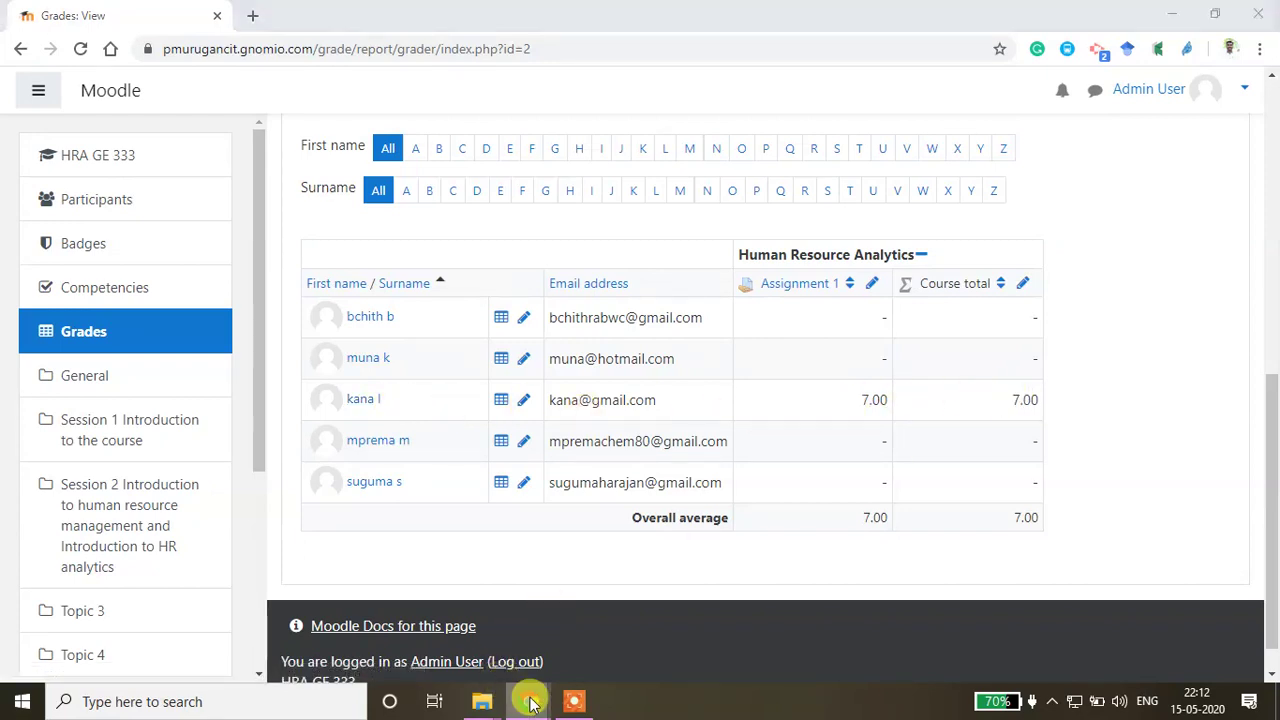
In the student's incognito window, open the course User report showing Assignment 1 at 7.00 (70%)
{"action": "mouse_move", "coordinate": [548, 695]}
{"action": "left_click", "coordinate": [630, 615]}
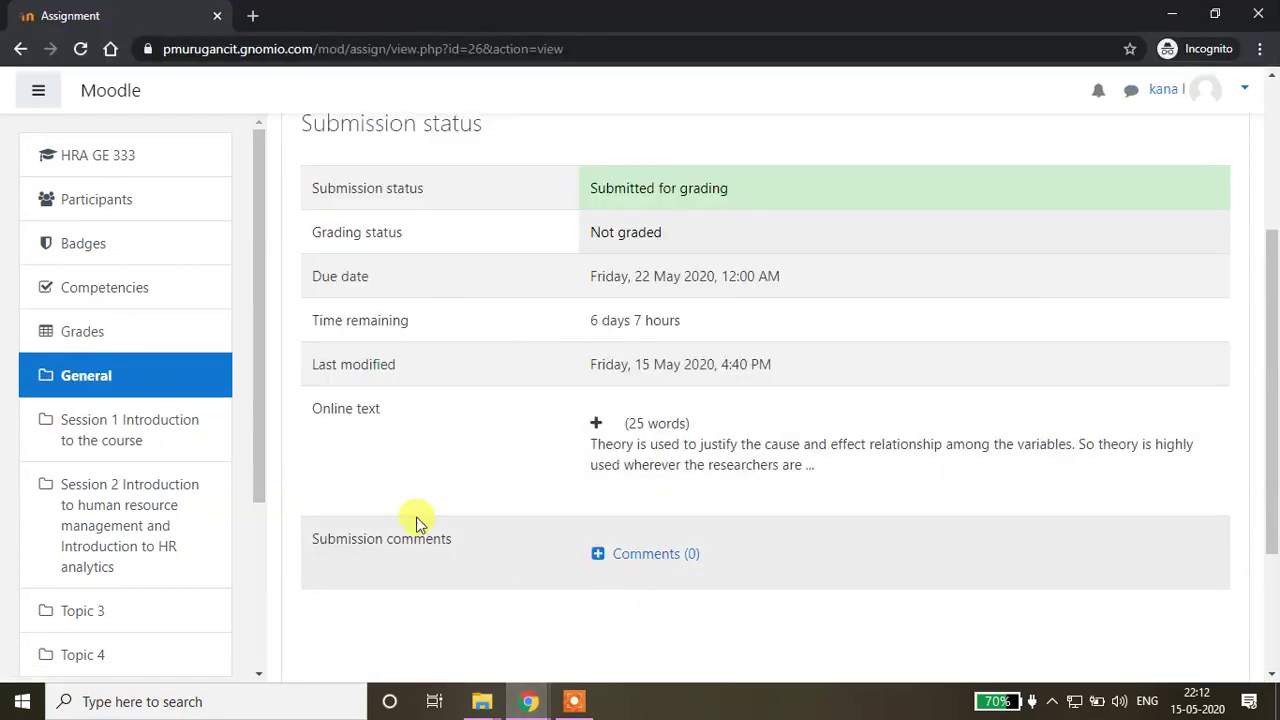
{"action": "left_click", "coordinate": [92, 368]}
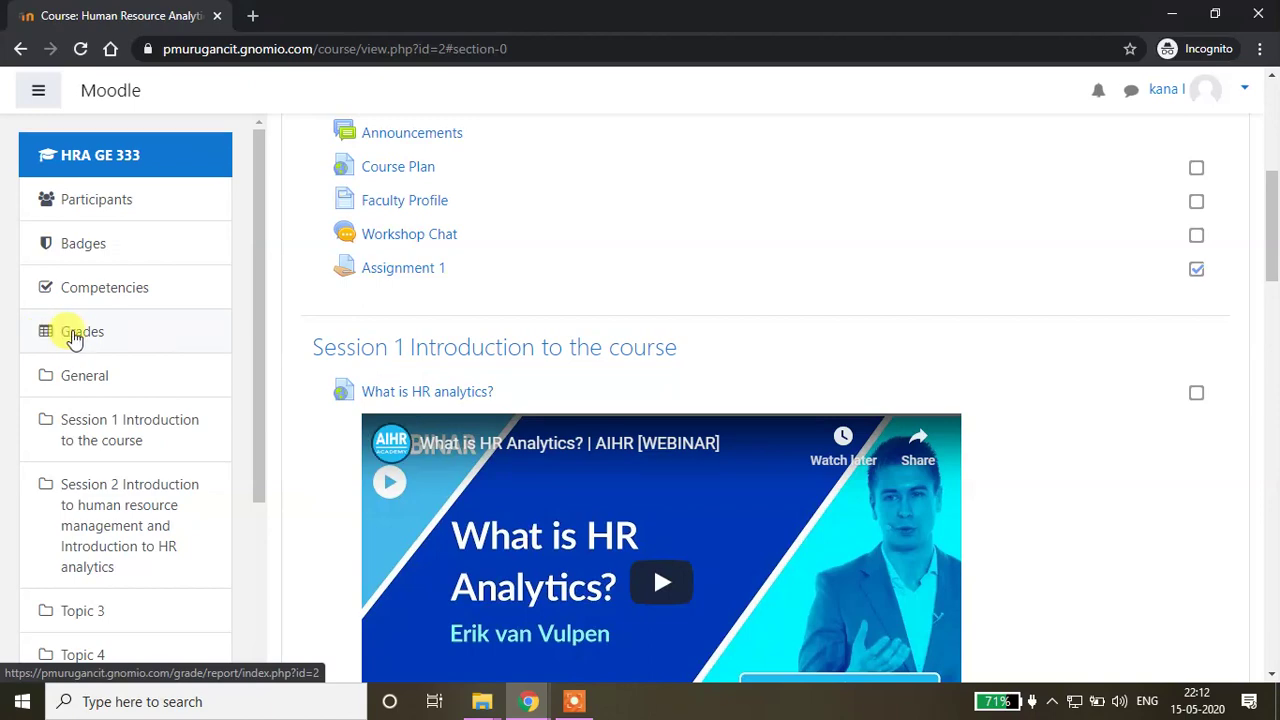
{"action": "left_click", "coordinate": [74, 335]}
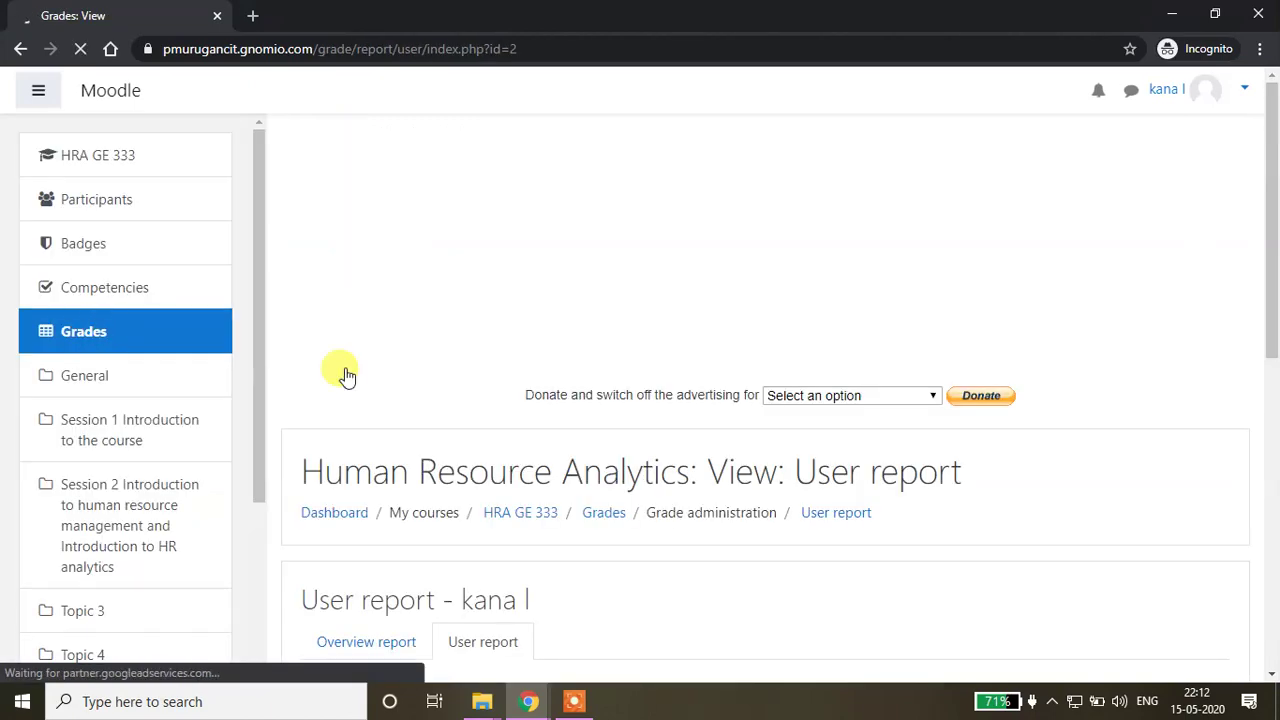
{"action": "scroll", "coordinate": [526, 511], "scroll_direction": "down", "scroll_amount": 4}
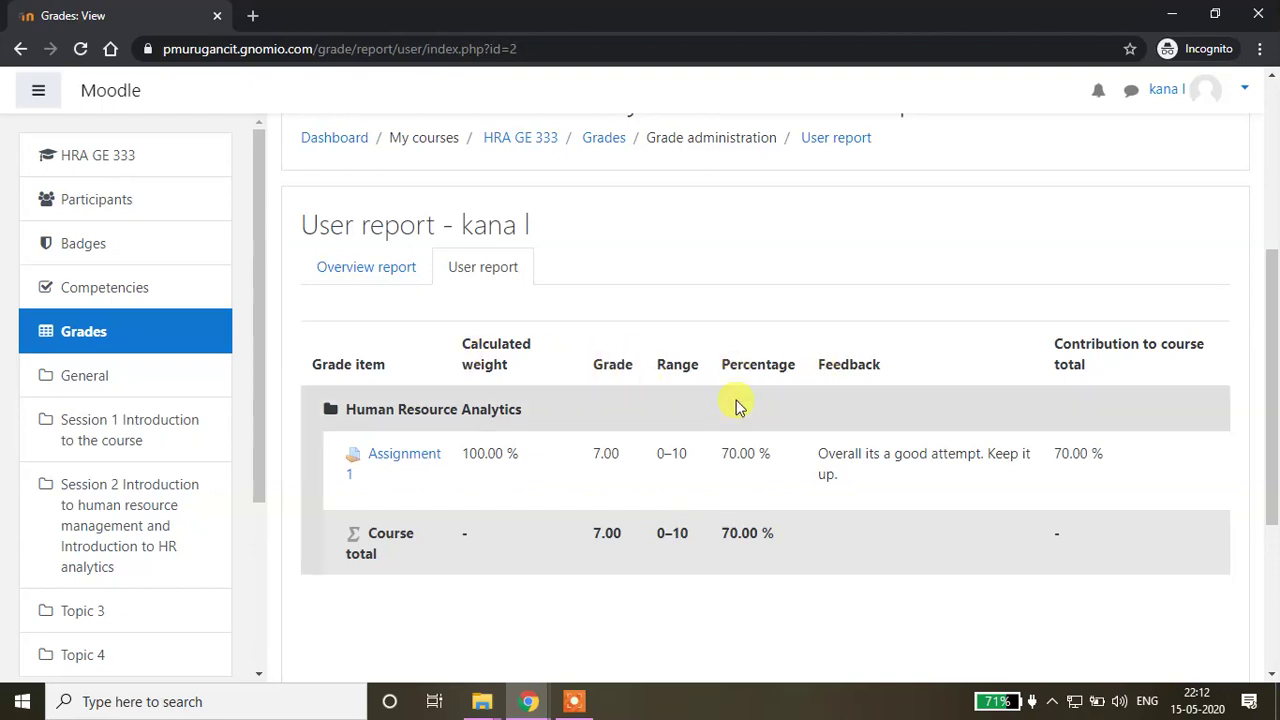
Minimize the student window and return to the admin's HRA GE 333 course page
{"action": "left_click", "coordinate": [1174, 16]}
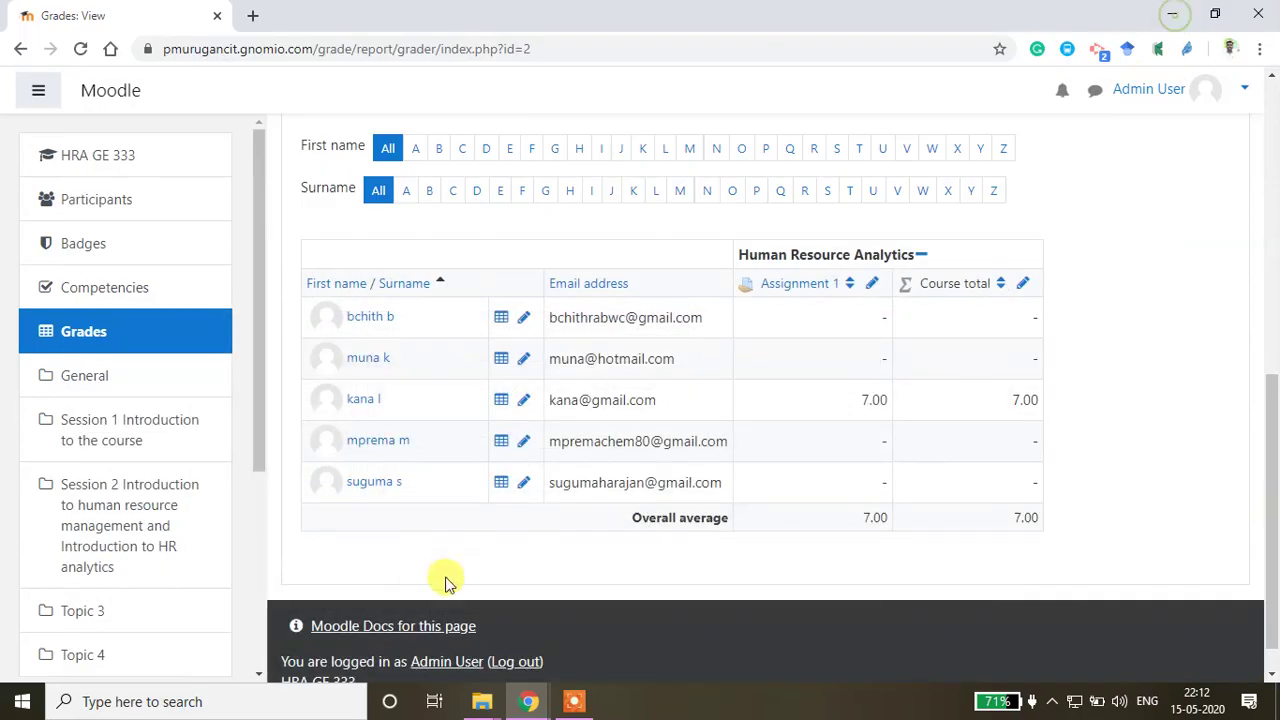
{"action": "left_click", "coordinate": [111, 340]}
{"action": "left_click", "coordinate": [87, 161]}
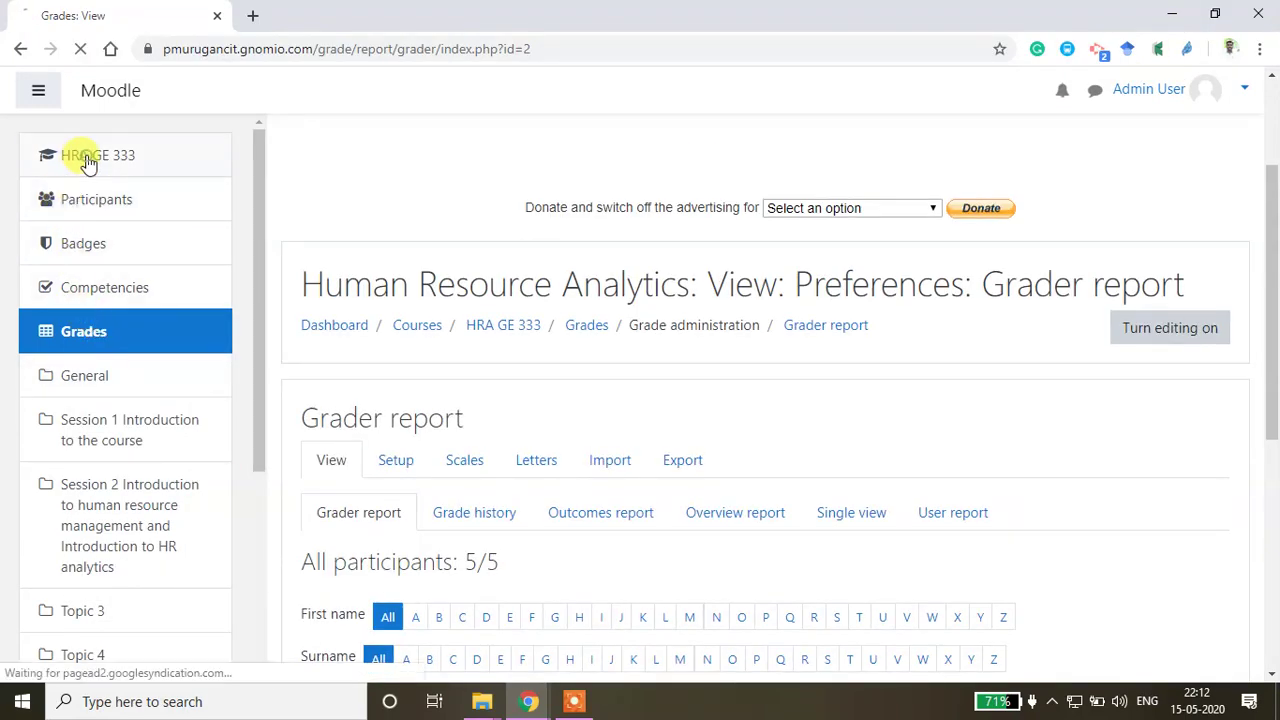